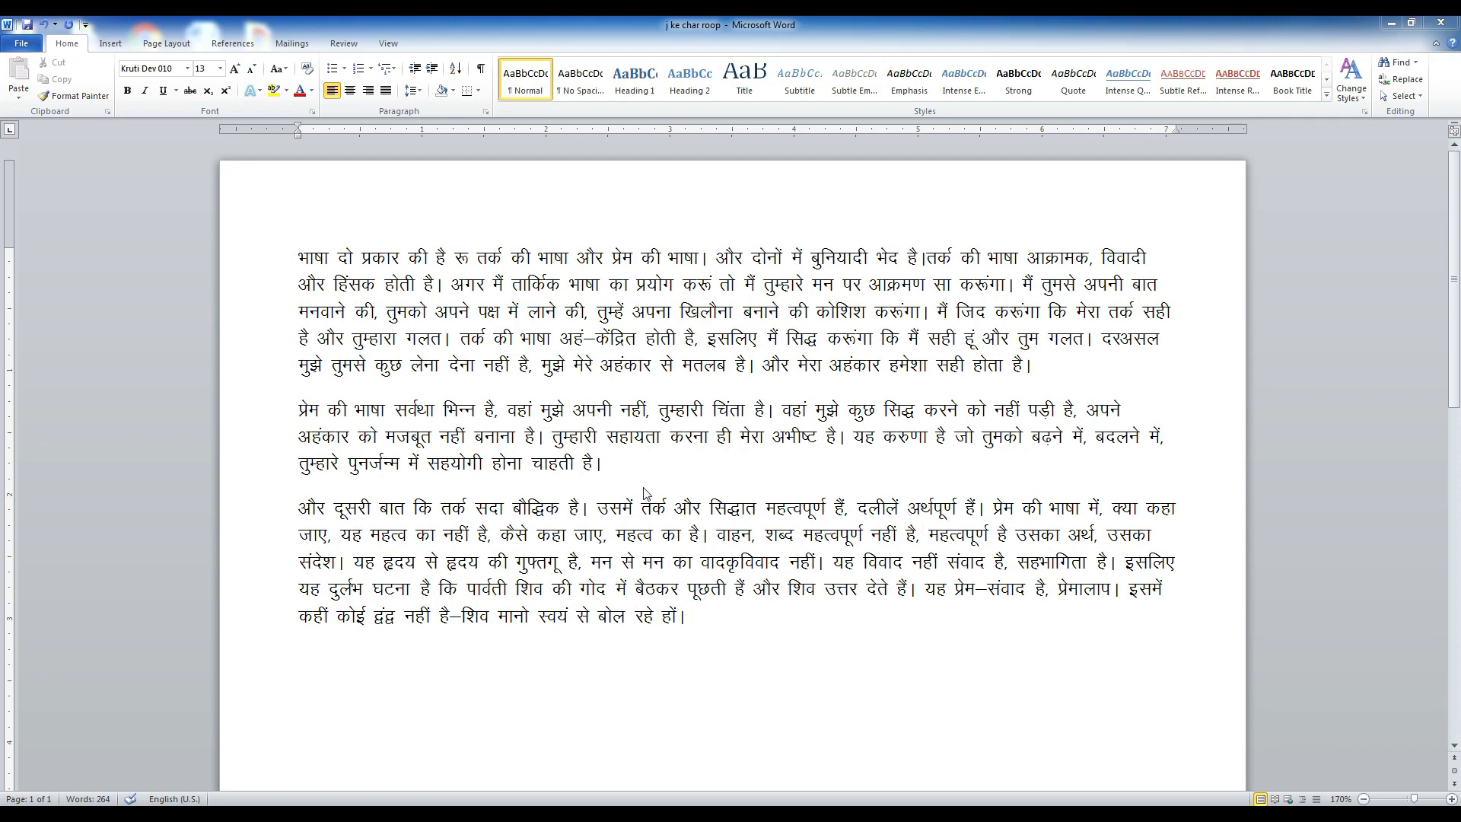
Select each of the three paragraphs in turn, then clear the selection and scroll through the document.
{"action": "left_click_drag", "start_coordinate": [298, 257], "coordinate": [1036, 380]}
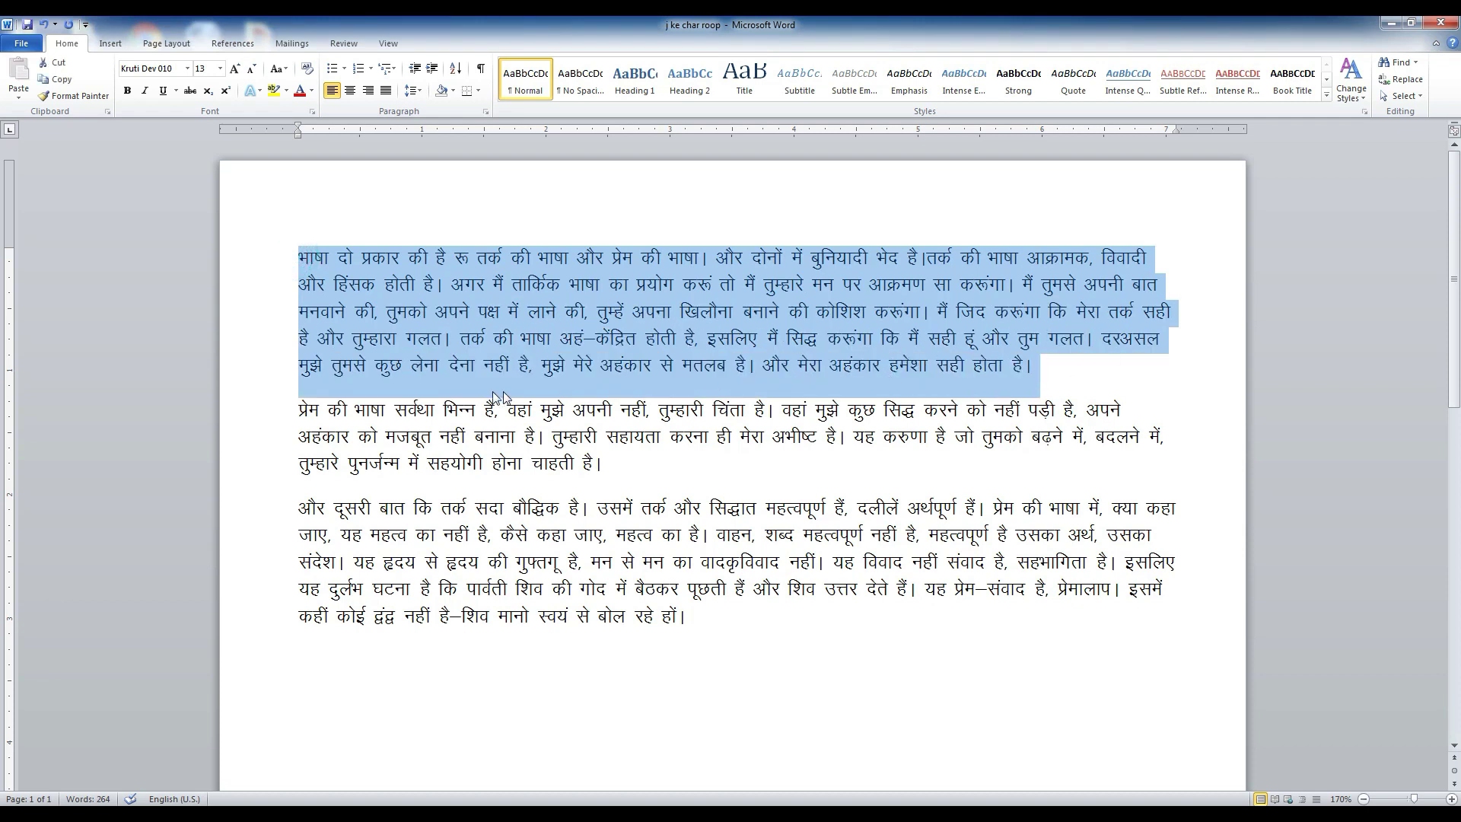
{"action": "left_click_drag", "start_coordinate": [299, 410], "coordinate": [611, 462]}
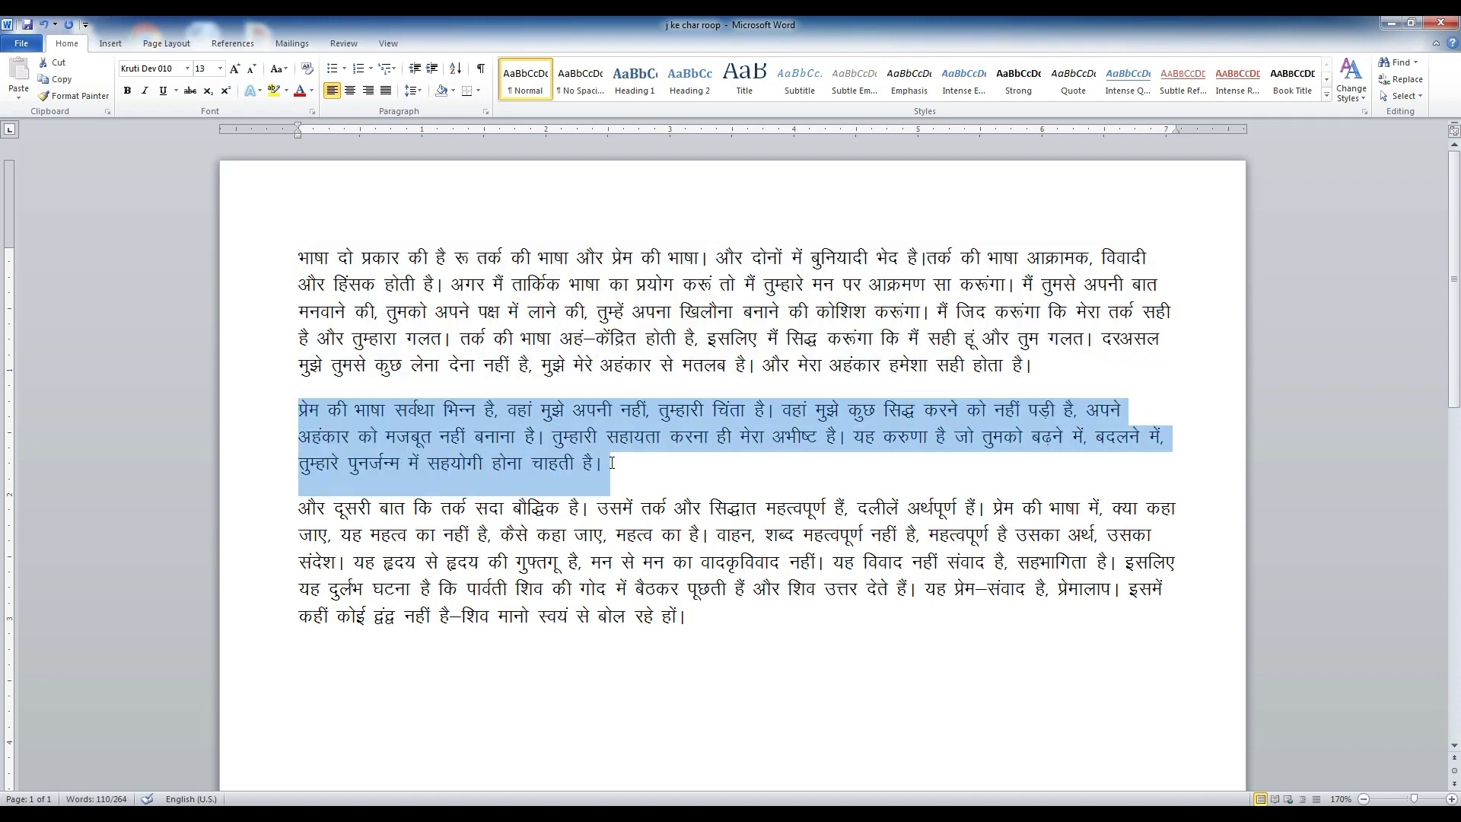
{"action": "left_click_drag", "start_coordinate": [299, 508], "coordinate": [694, 620]}
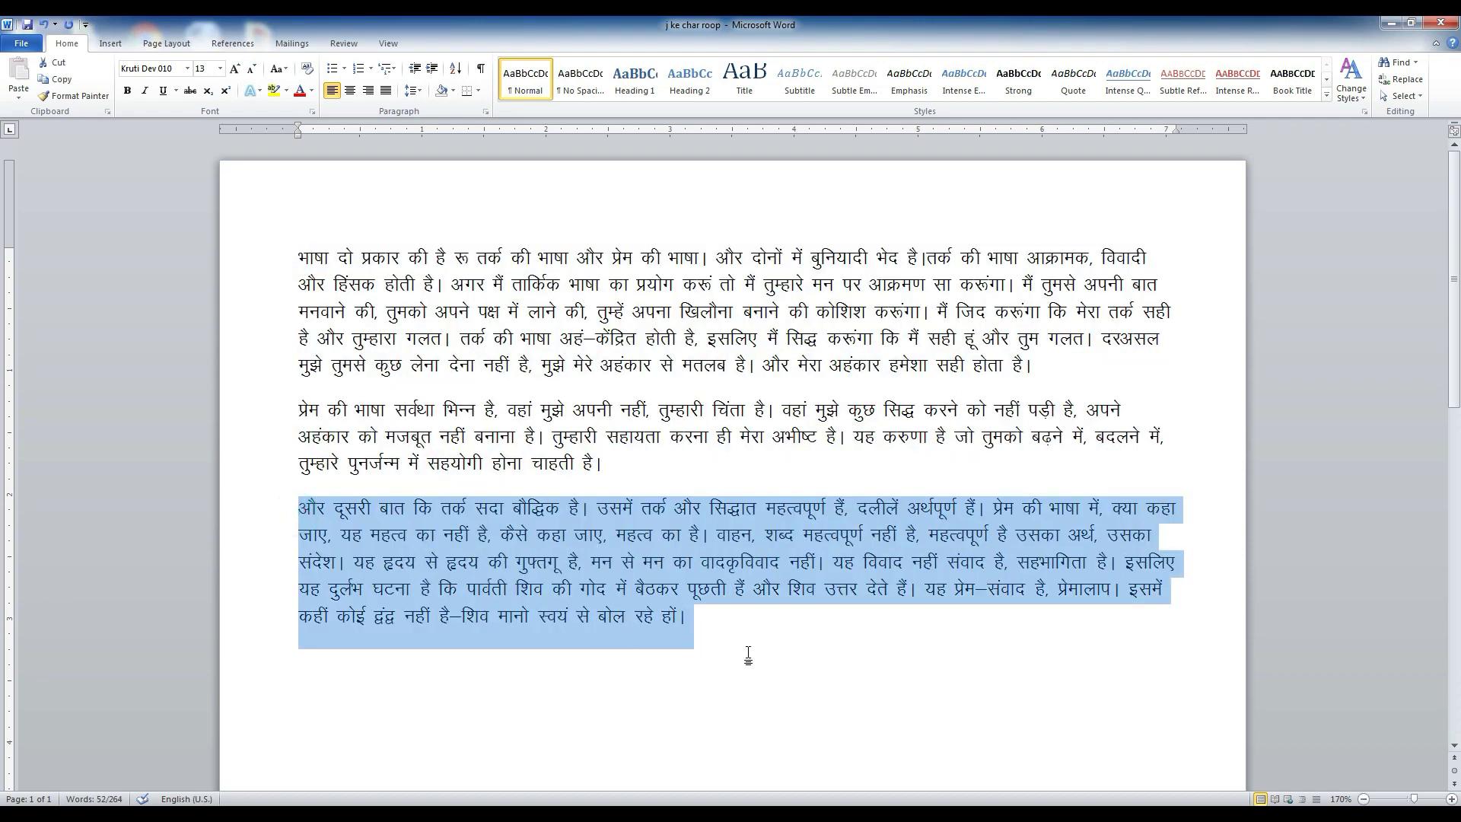
{"action": "left_click", "coordinate": [797, 662]}
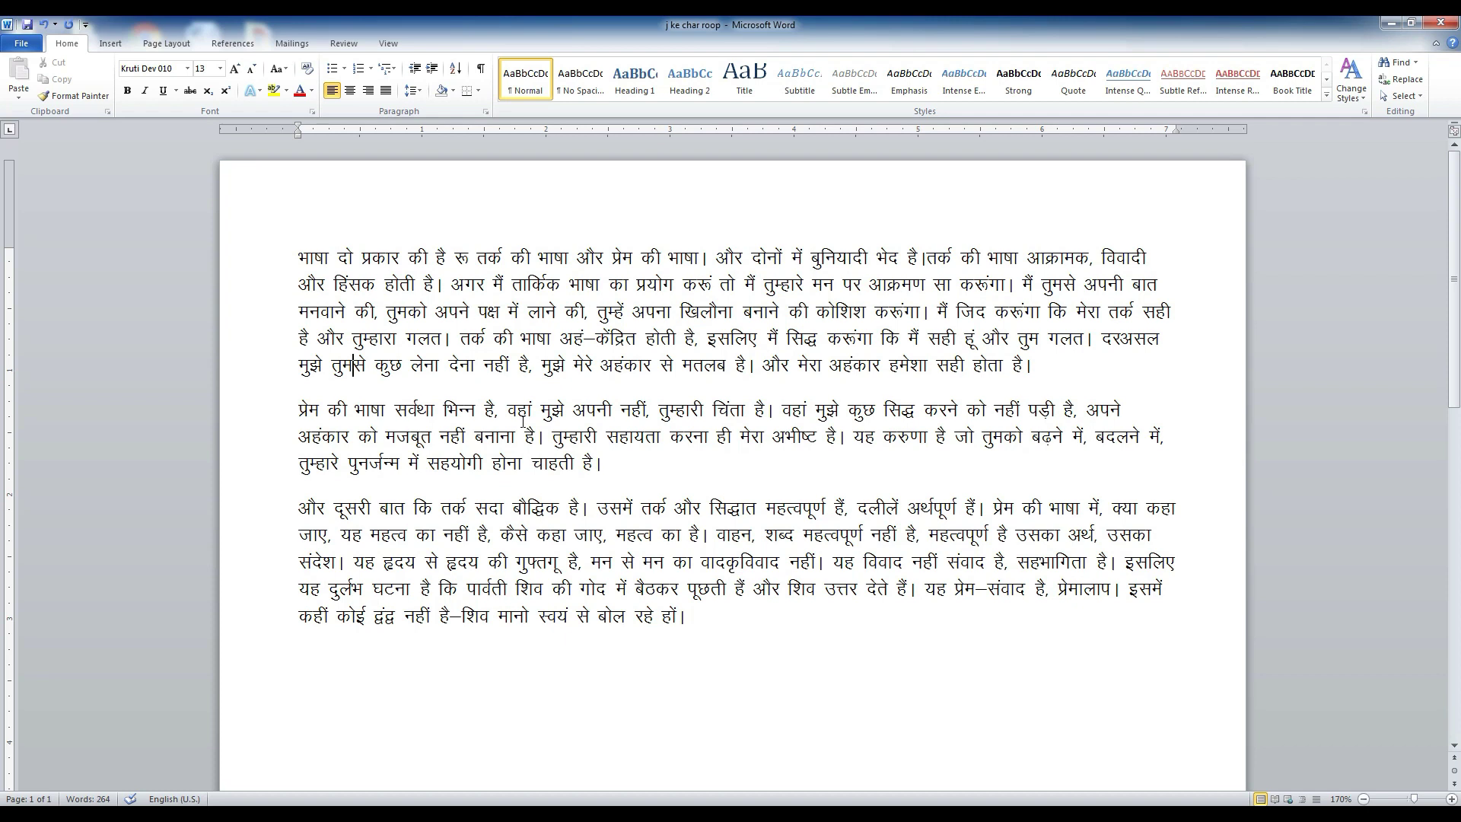
{"action": "scroll", "coordinate": [522, 418], "scroll_direction": "down", "scroll_amount": 5}
{"action": "scroll", "coordinate": [522, 421], "scroll_direction": "down", "scroll_amount": 5}
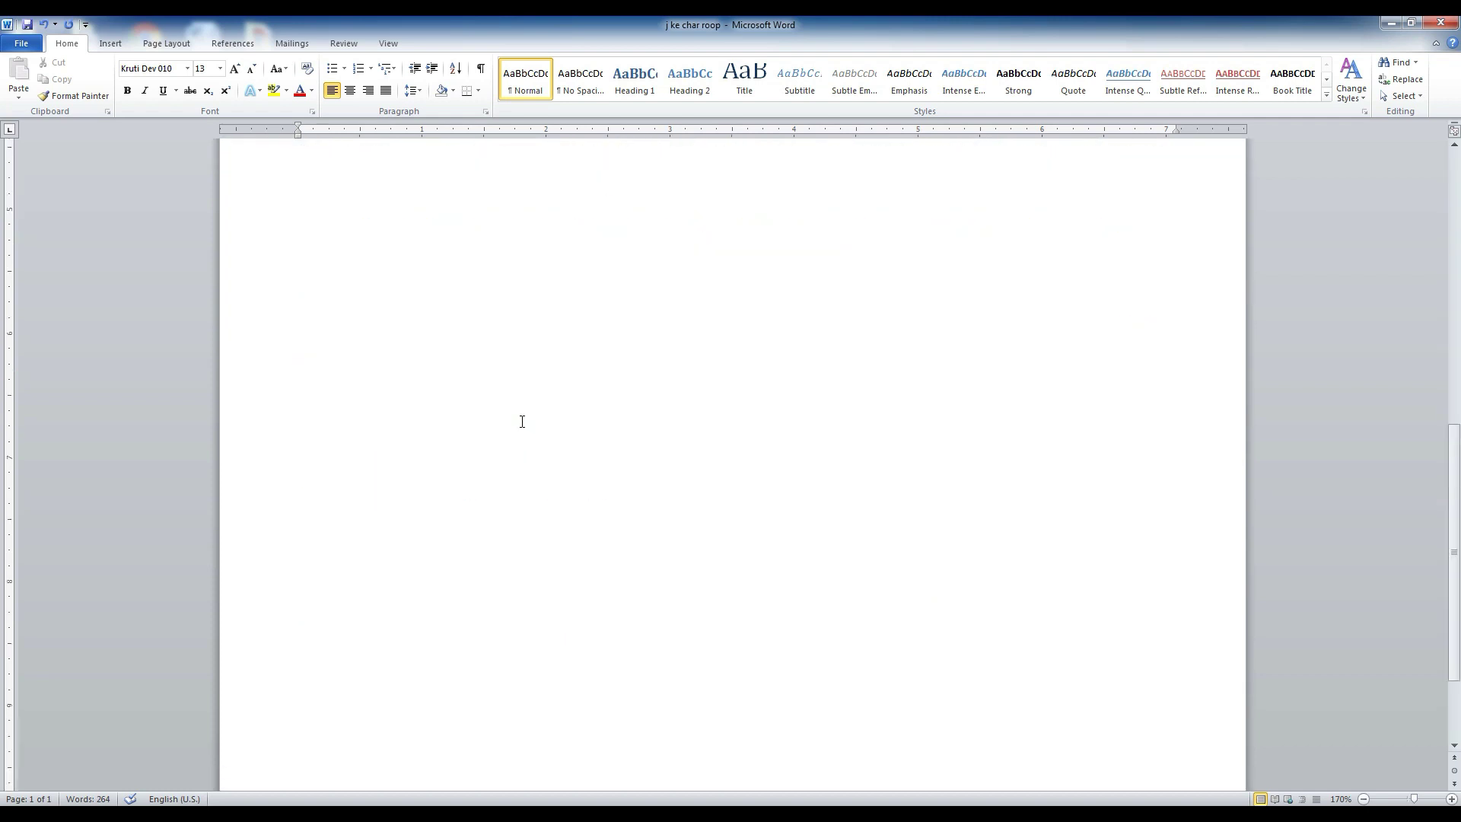
{"action": "scroll", "coordinate": [522, 421], "scroll_direction": "up", "scroll_amount": 5}
{"action": "scroll", "coordinate": [522, 421], "scroll_direction": "up", "scroll_amount": 5}
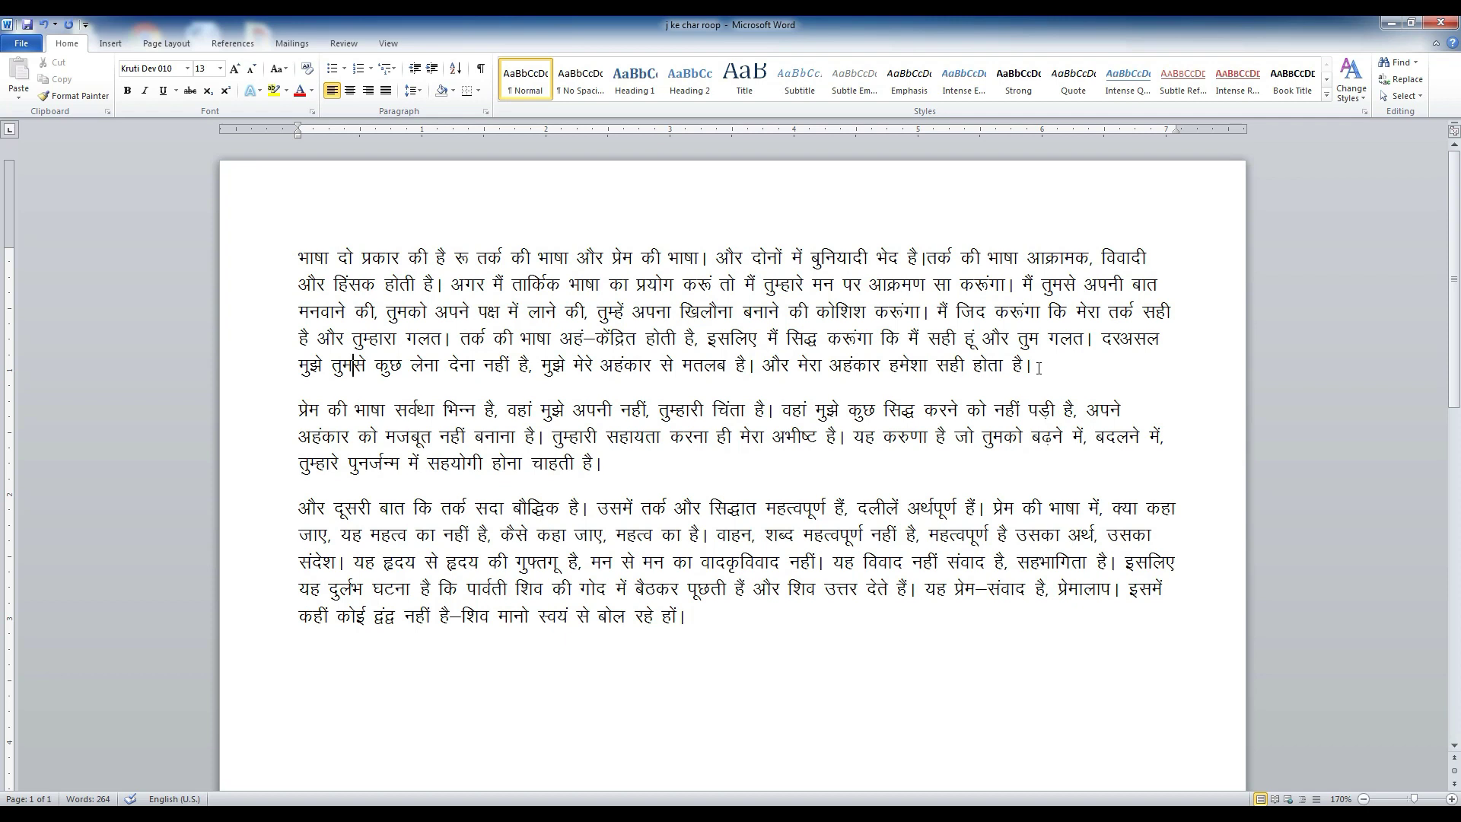
Insert and then remove an empty line after the first paragraph, and bring up its Paragraph settings.
{"action": "left_click", "coordinate": [1038, 367]}
{"action": "key", "text": "Return"}
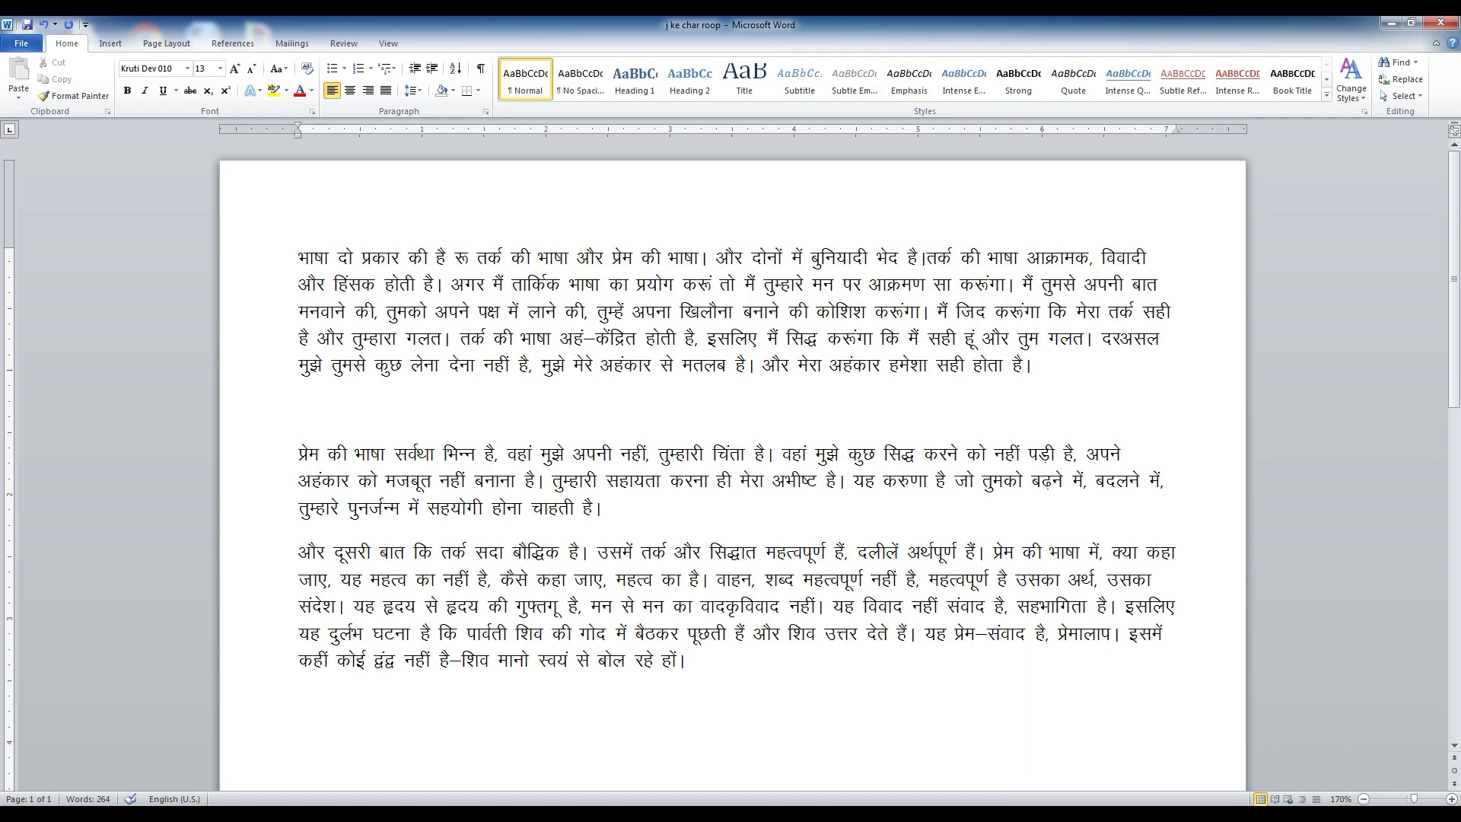
{"action": "key", "text": "BackSpace"}
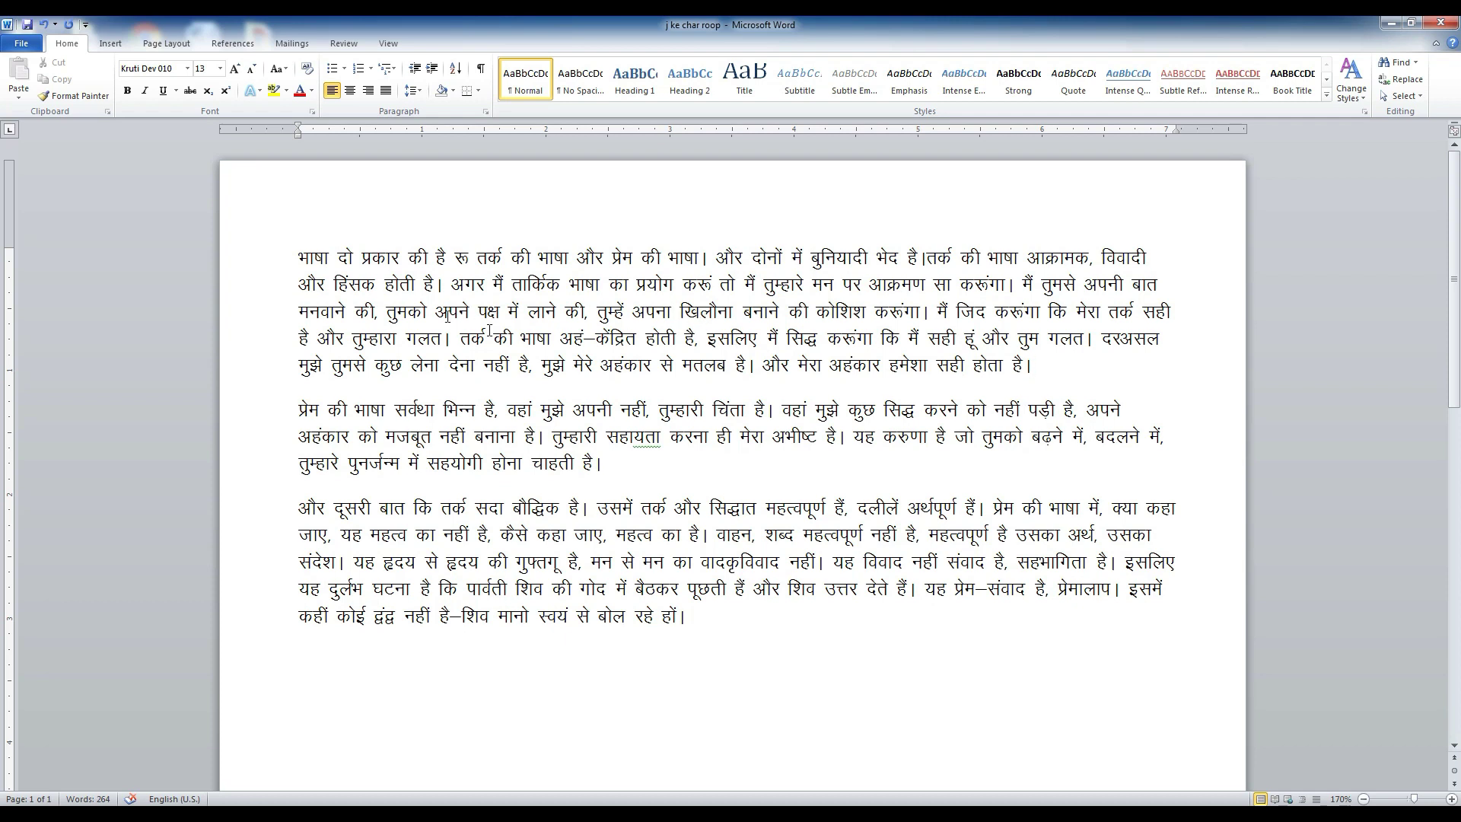
{"action": "left_click_drag", "start_coordinate": [299, 258], "coordinate": [1100, 364]}
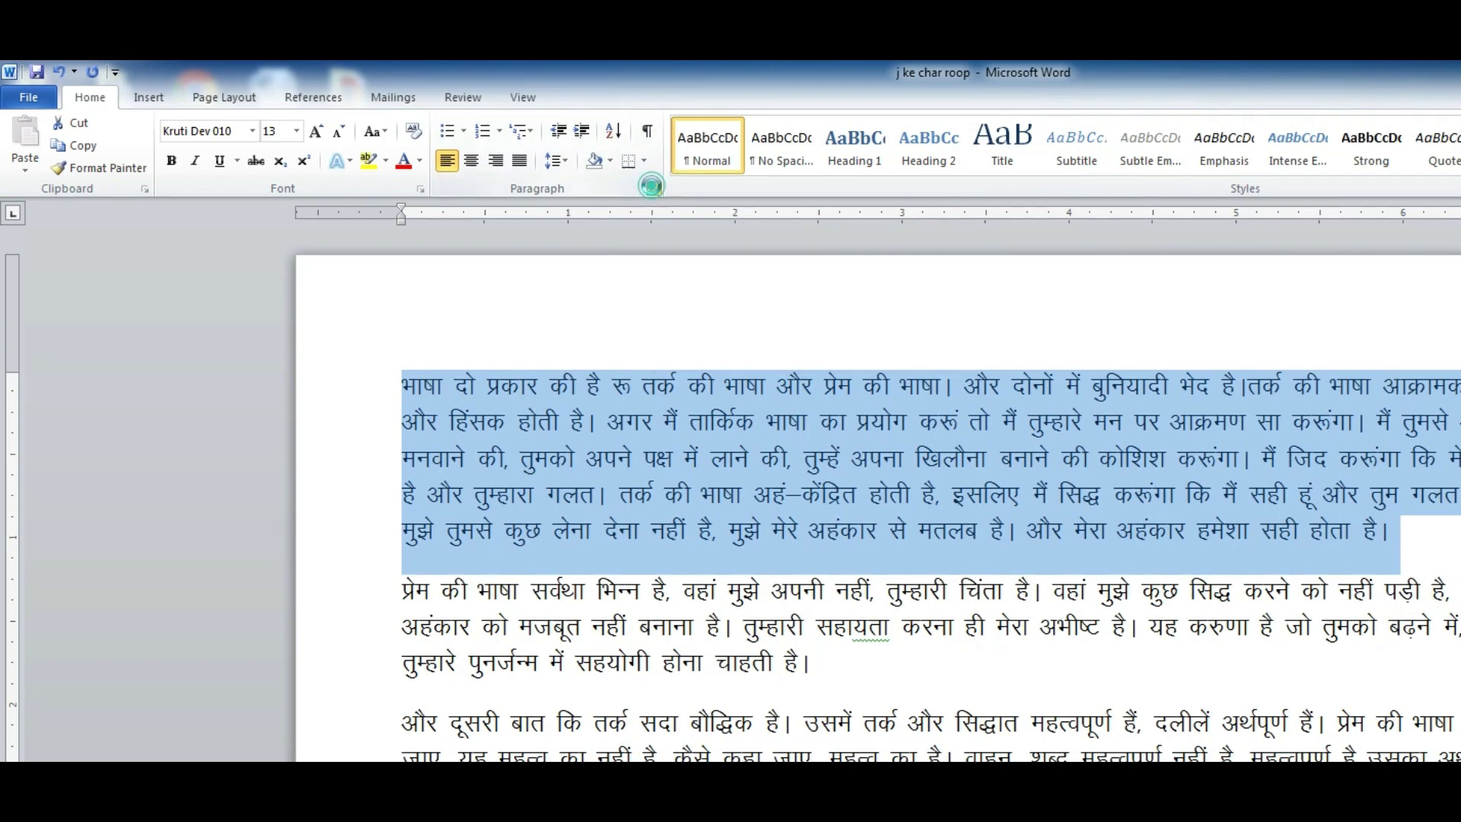
{"action": "left_click", "coordinate": [653, 190]}
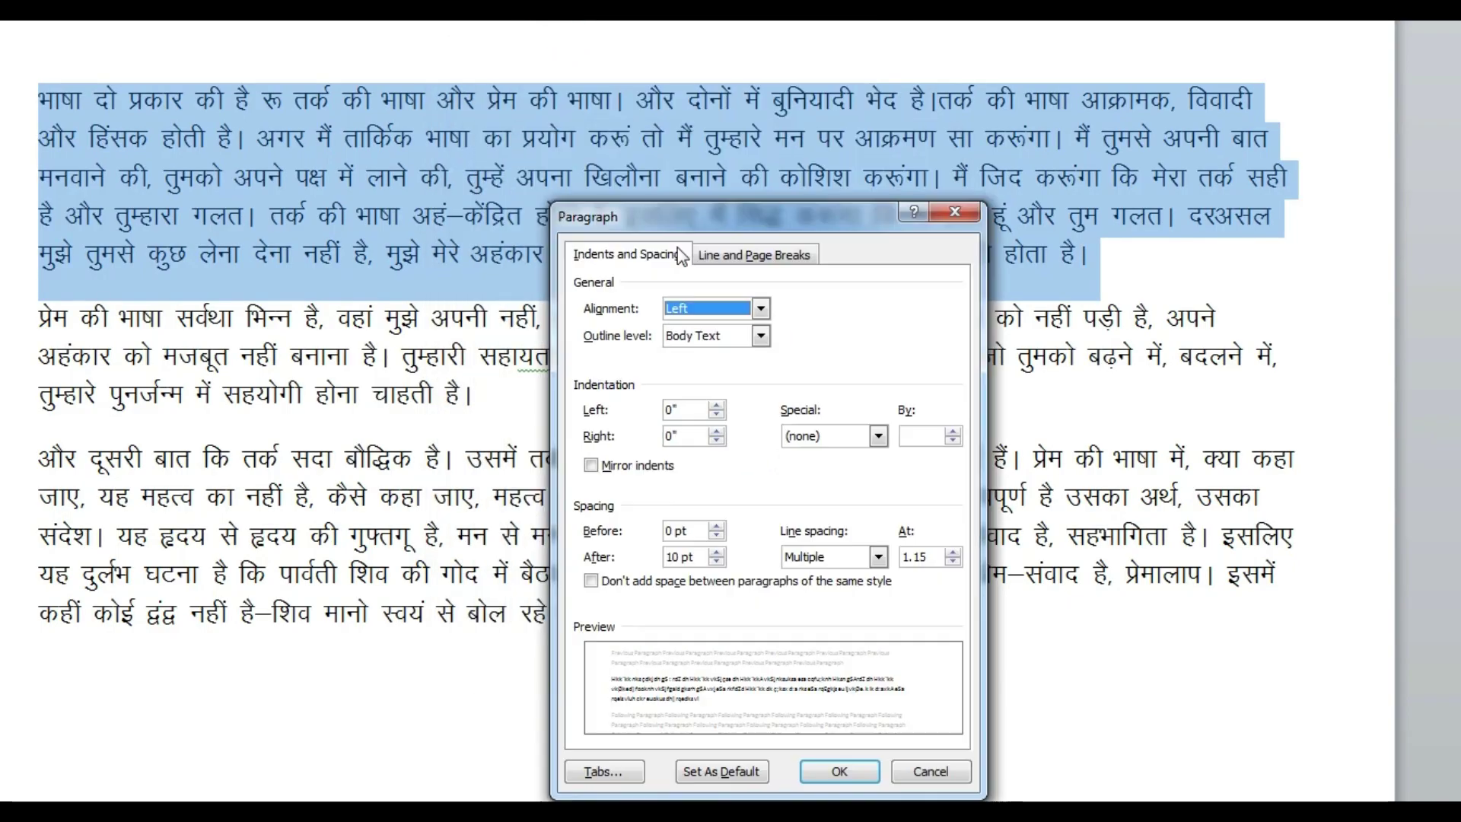
Raise the first paragraph's spacing after from 10 pt to 24 pt and apply it.
{"action": "left_click_drag", "start_coordinate": [551, 27], "coordinate": [735, 199]}
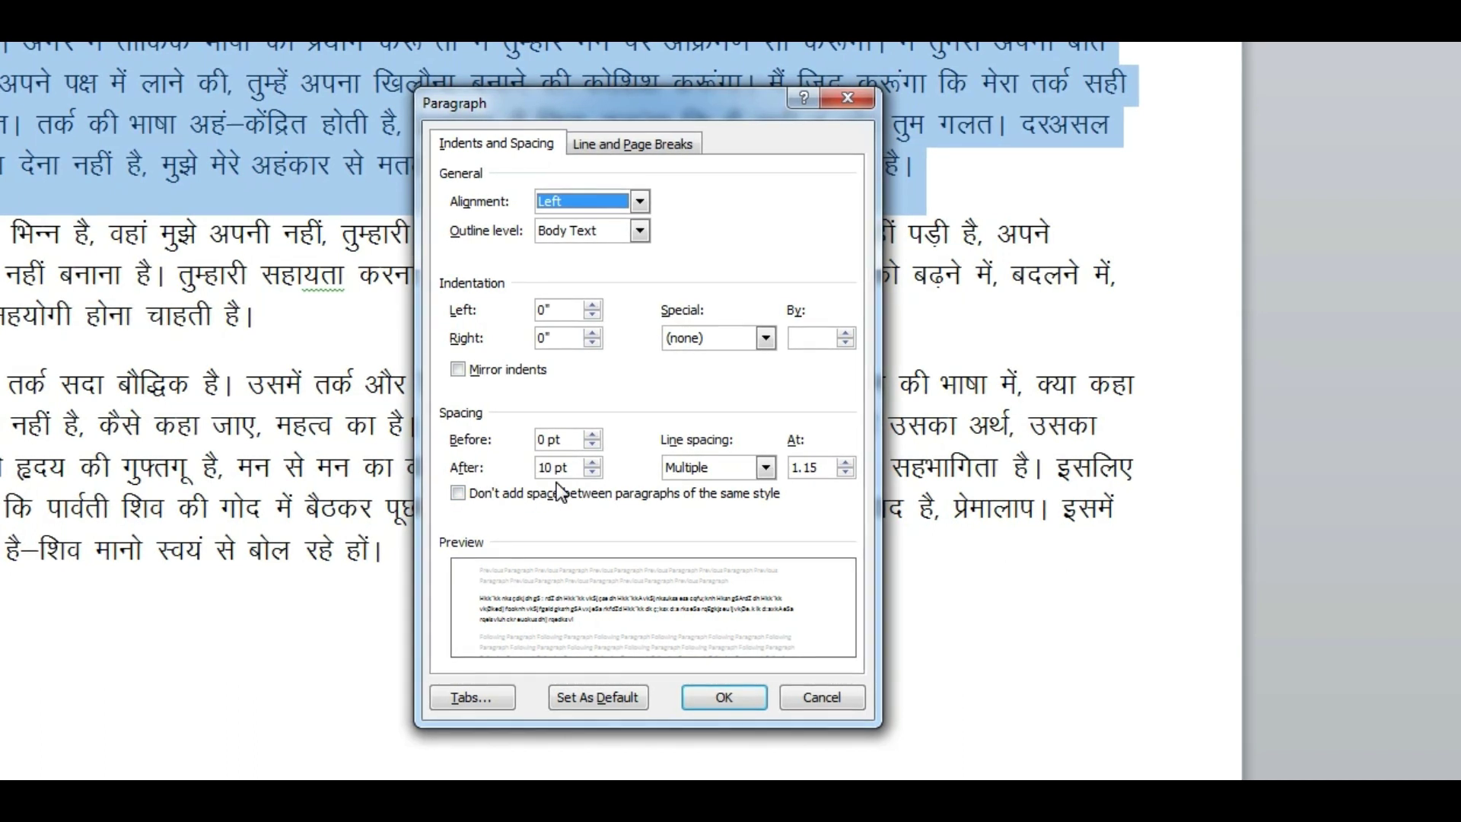
{"action": "left_click", "coordinate": [596, 463]}
{"action": "left_click", "coordinate": [596, 463]}
{"action": "left_click", "coordinate": [596, 463]}
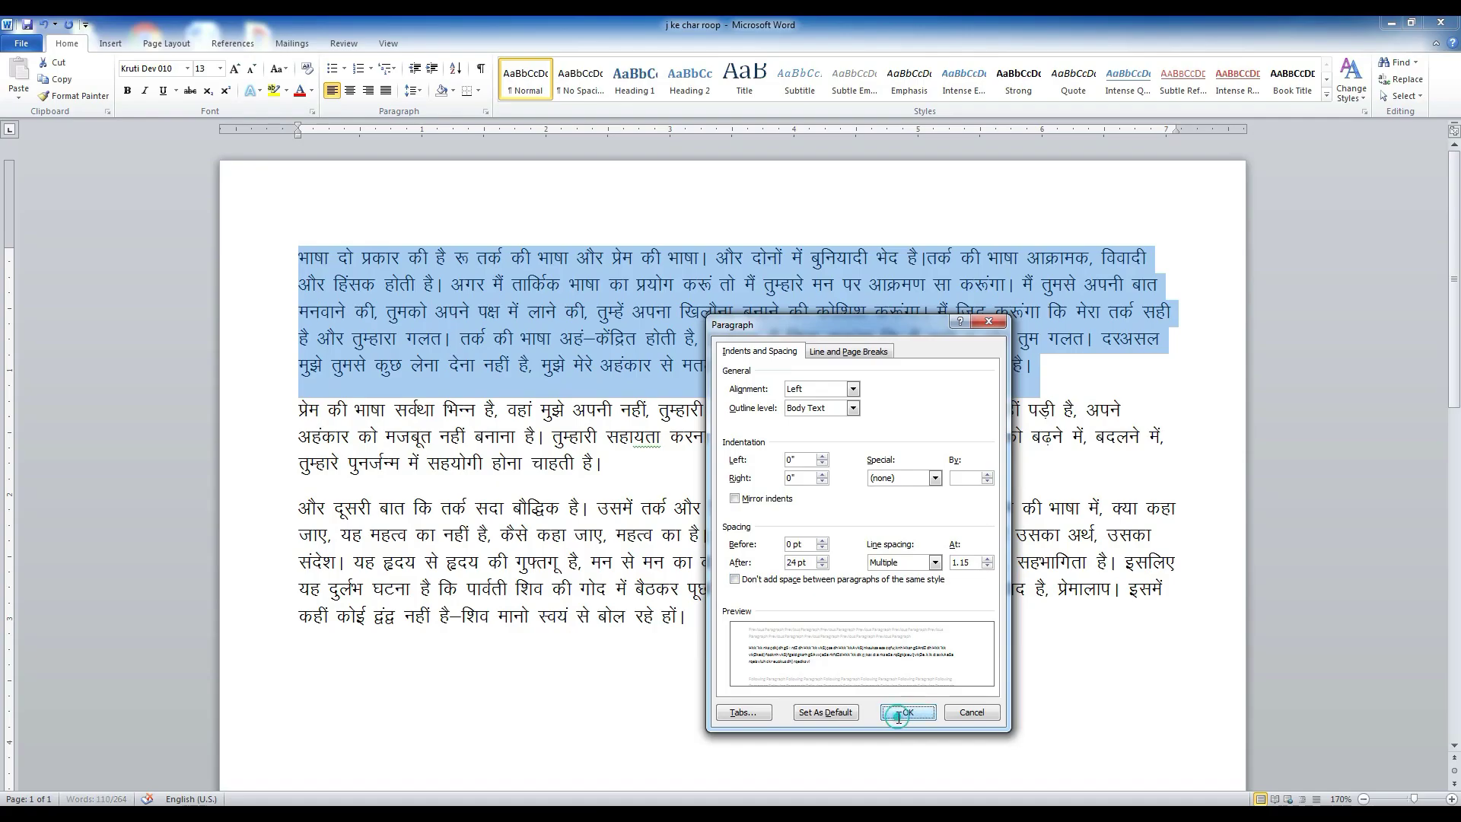
{"action": "left_click", "coordinate": [709, 704]}
{"action": "left_click", "coordinate": [685, 490]}
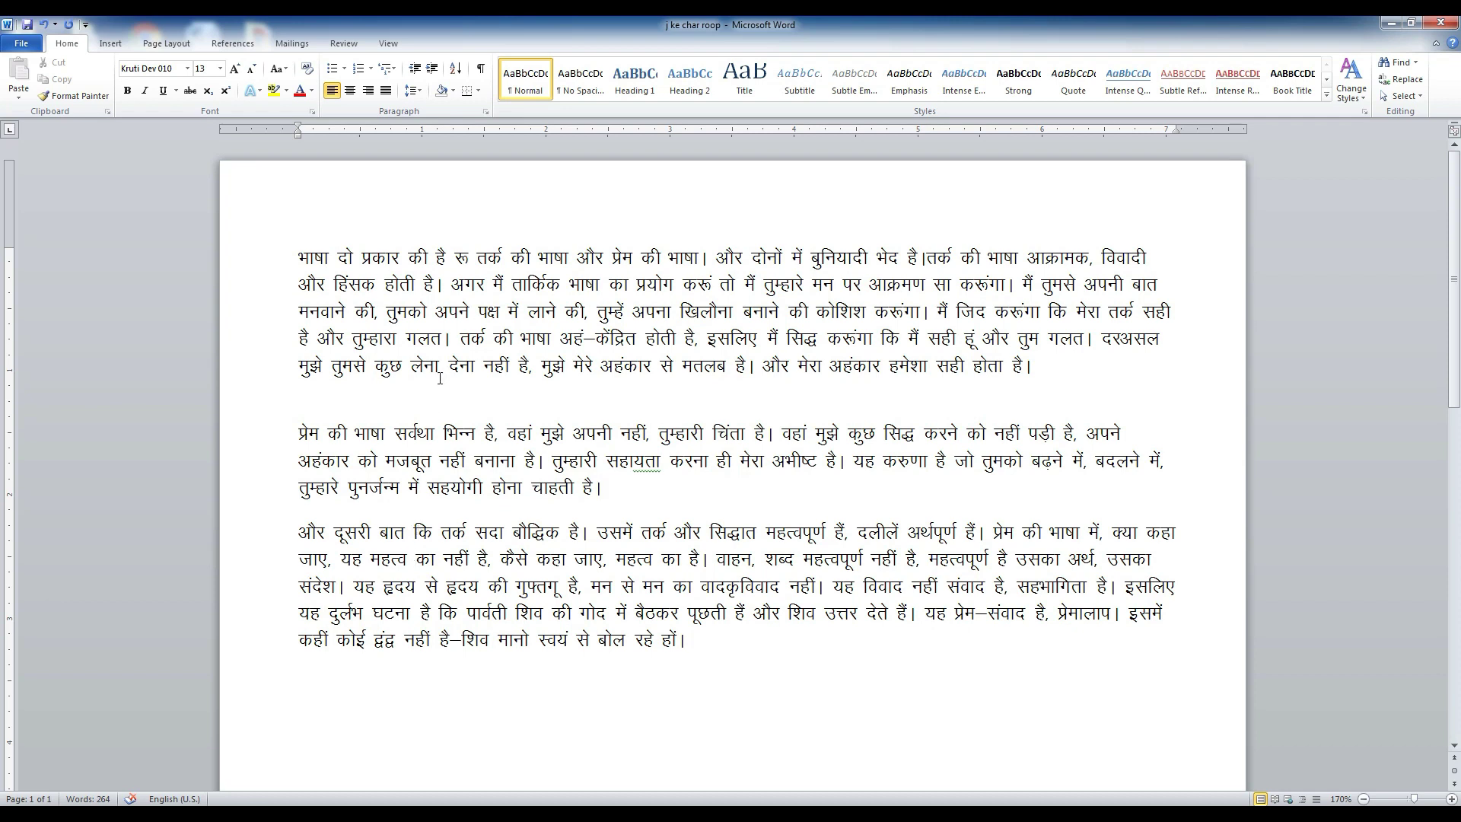
{"action": "double_click", "coordinate": [296, 369]}
{"action": "left_click", "coordinate": [340, 413]}
{"action": "left_click", "coordinate": [1034, 366]}
{"action": "key", "text": "Down"}
Select all three Hindi paragraphs and set their spacing after to 24 pt.
{"action": "left_click_drag", "start_coordinate": [281, 255], "coordinate": [650, 702]}
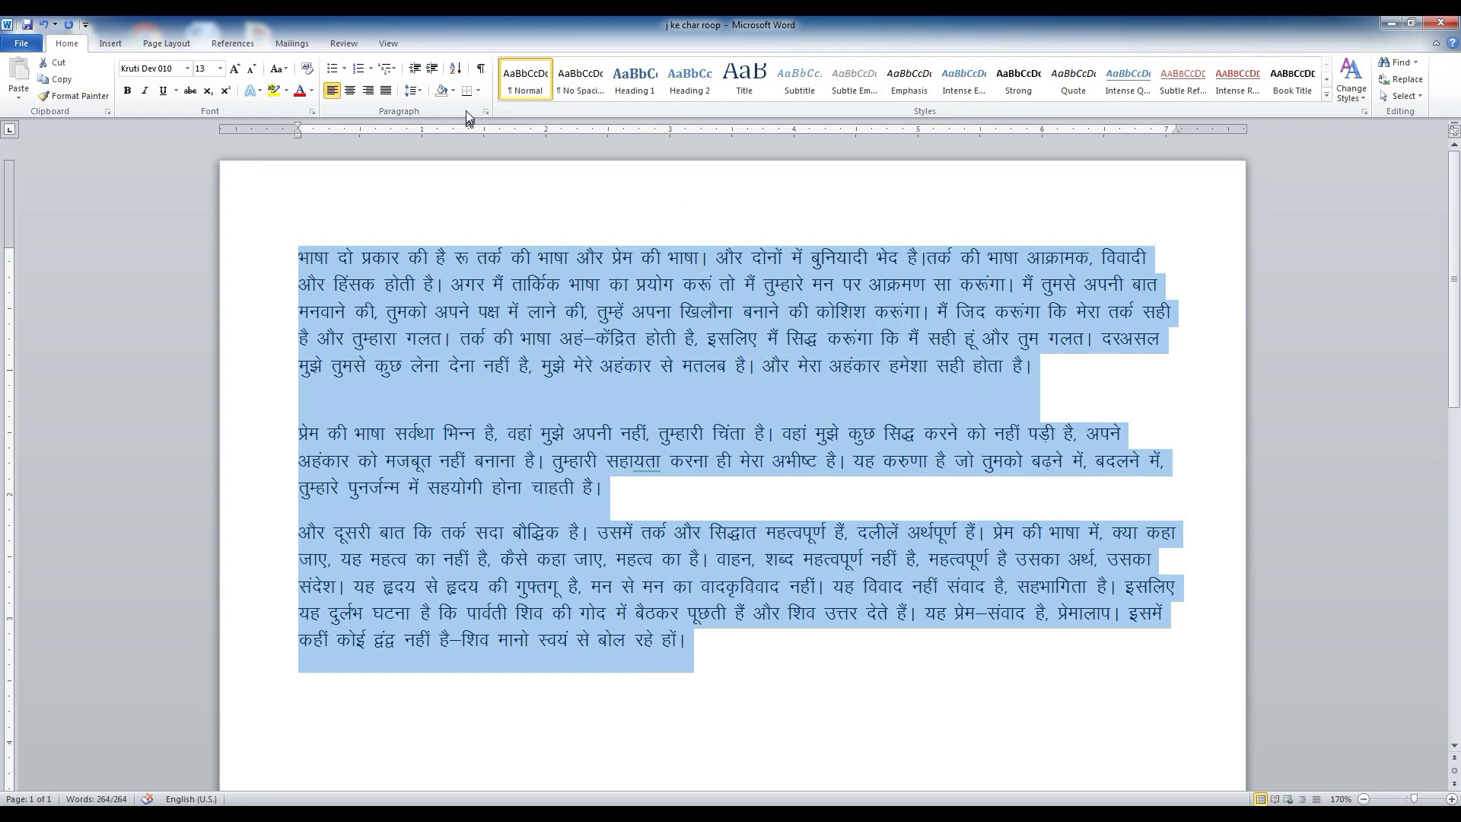
{"action": "left_click", "coordinate": [486, 111]}
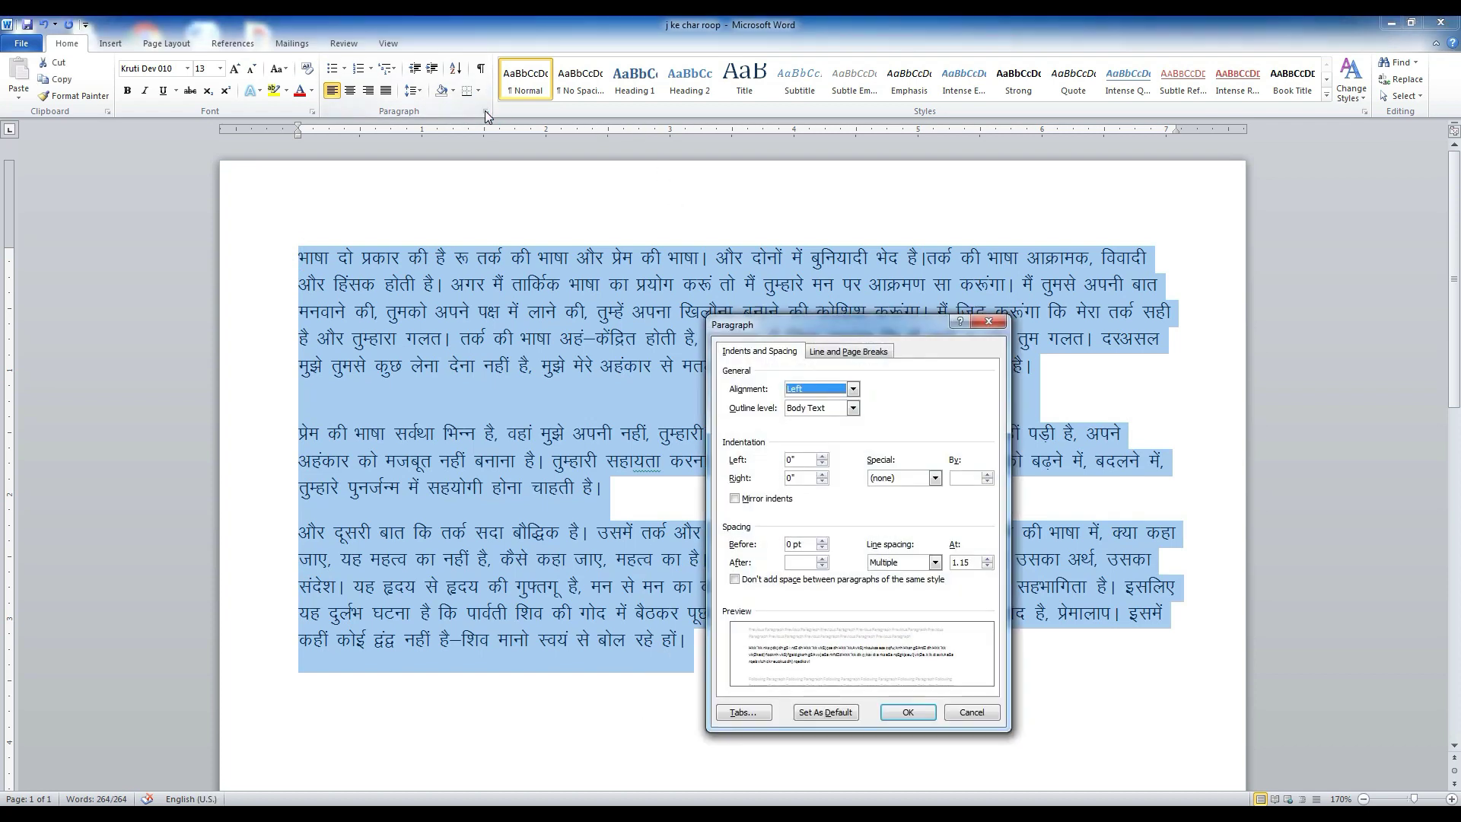
{"action": "left_click", "coordinate": [799, 562]}
{"action": "type", "text": "24"}
{"action": "left_click", "coordinate": [908, 711]}
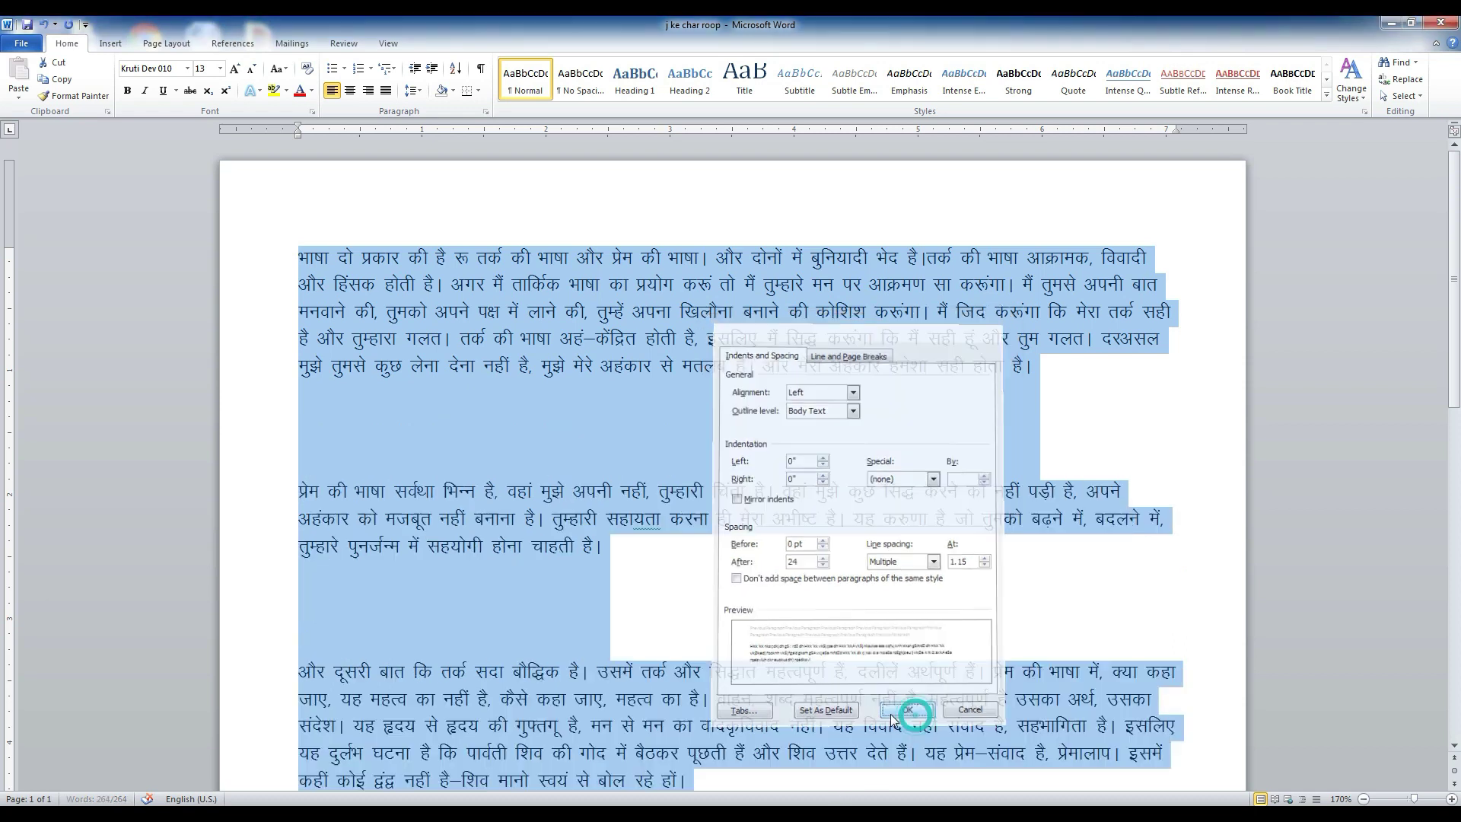
{"action": "left_click", "coordinate": [653, 571]}
{"action": "scroll", "coordinate": [639, 598], "scroll_direction": "up", "scroll_amount": 2}
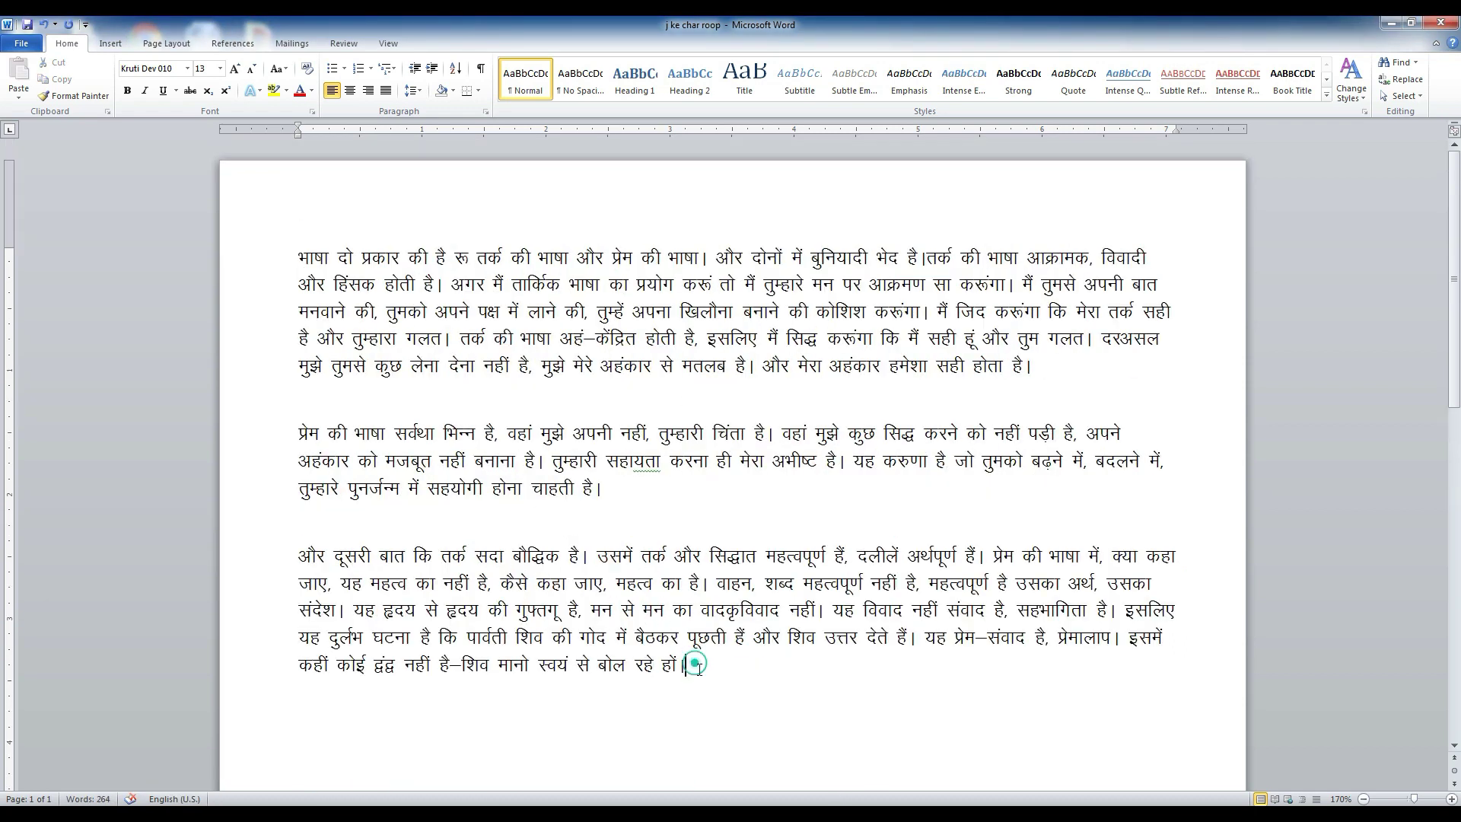
Add a new line 'हिमाचल प्रदेश' in Kruti Dev below the last paragraph.
{"action": "scroll", "coordinate": [792, 692], "scroll_direction": "down", "scroll_amount": 2}
{"action": "left_click", "coordinate": [717, 553]}
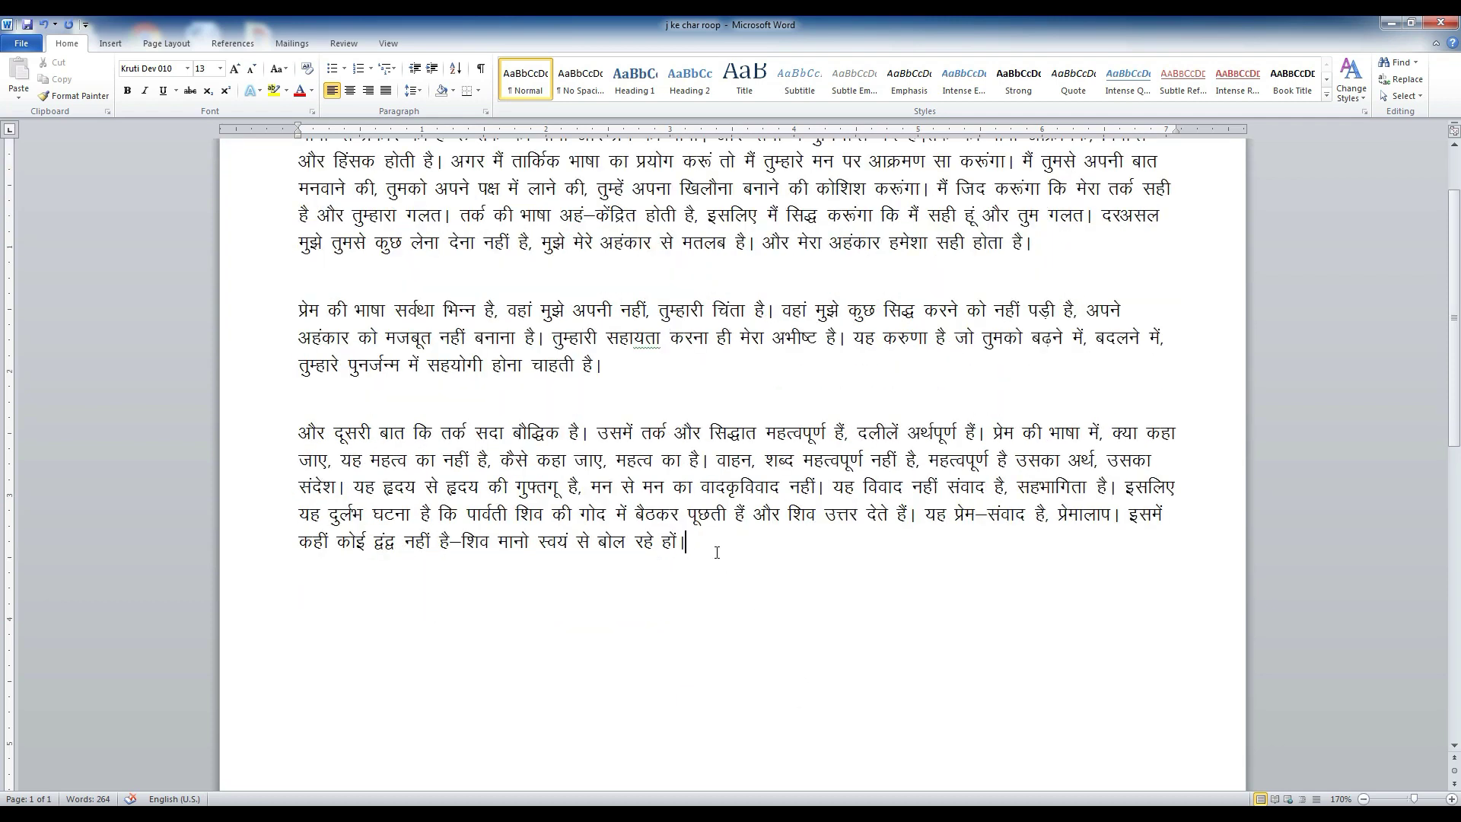
{"action": "key", "text": "Return"}
{"action": "type", "text": "fgekpy izns"}
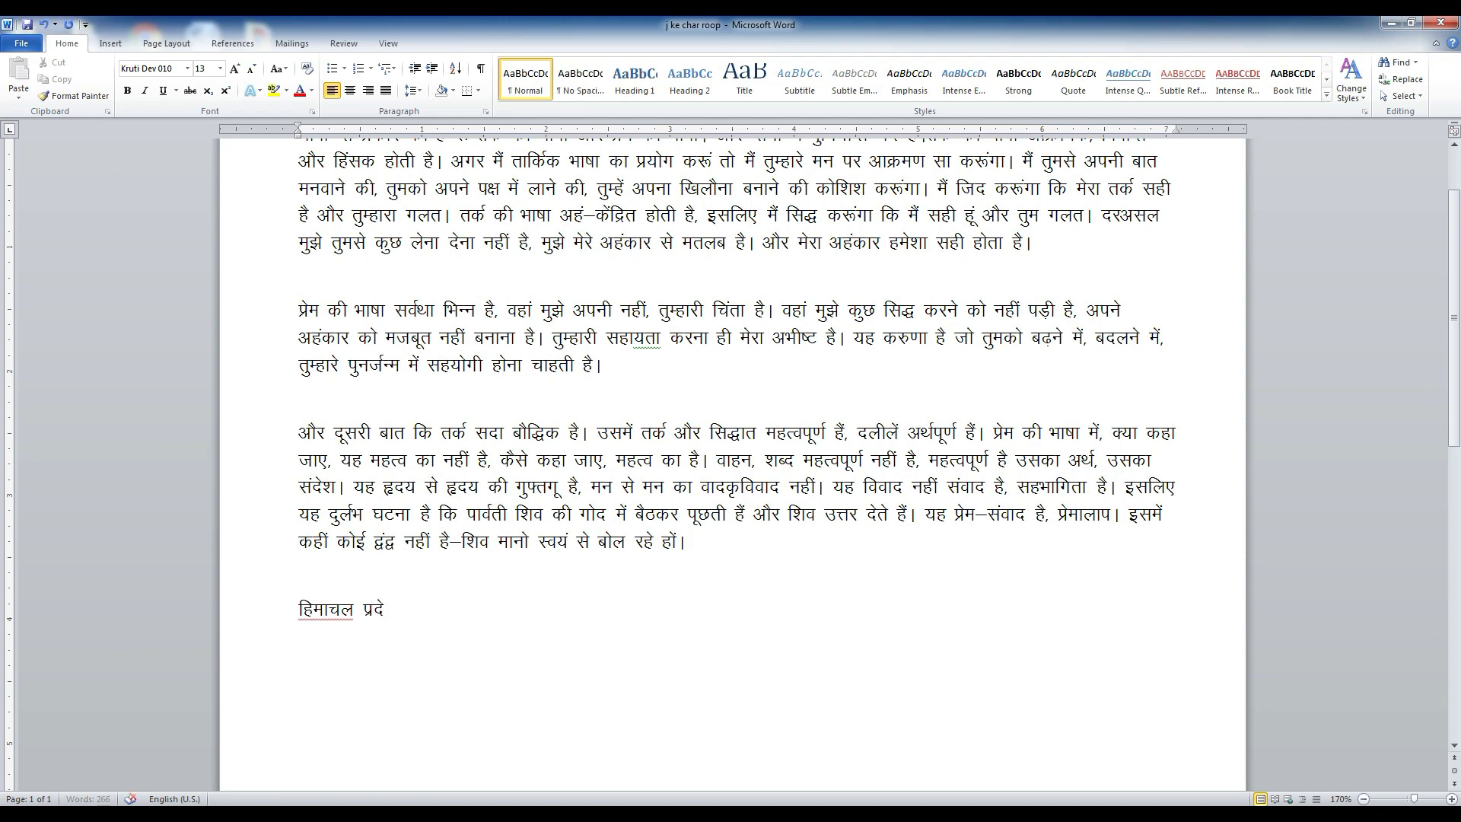
{"action": "type", "text": "'"}
Review the third paragraph's Paragraph settings and close them without changes.
{"action": "left_click", "coordinate": [378, 541]}
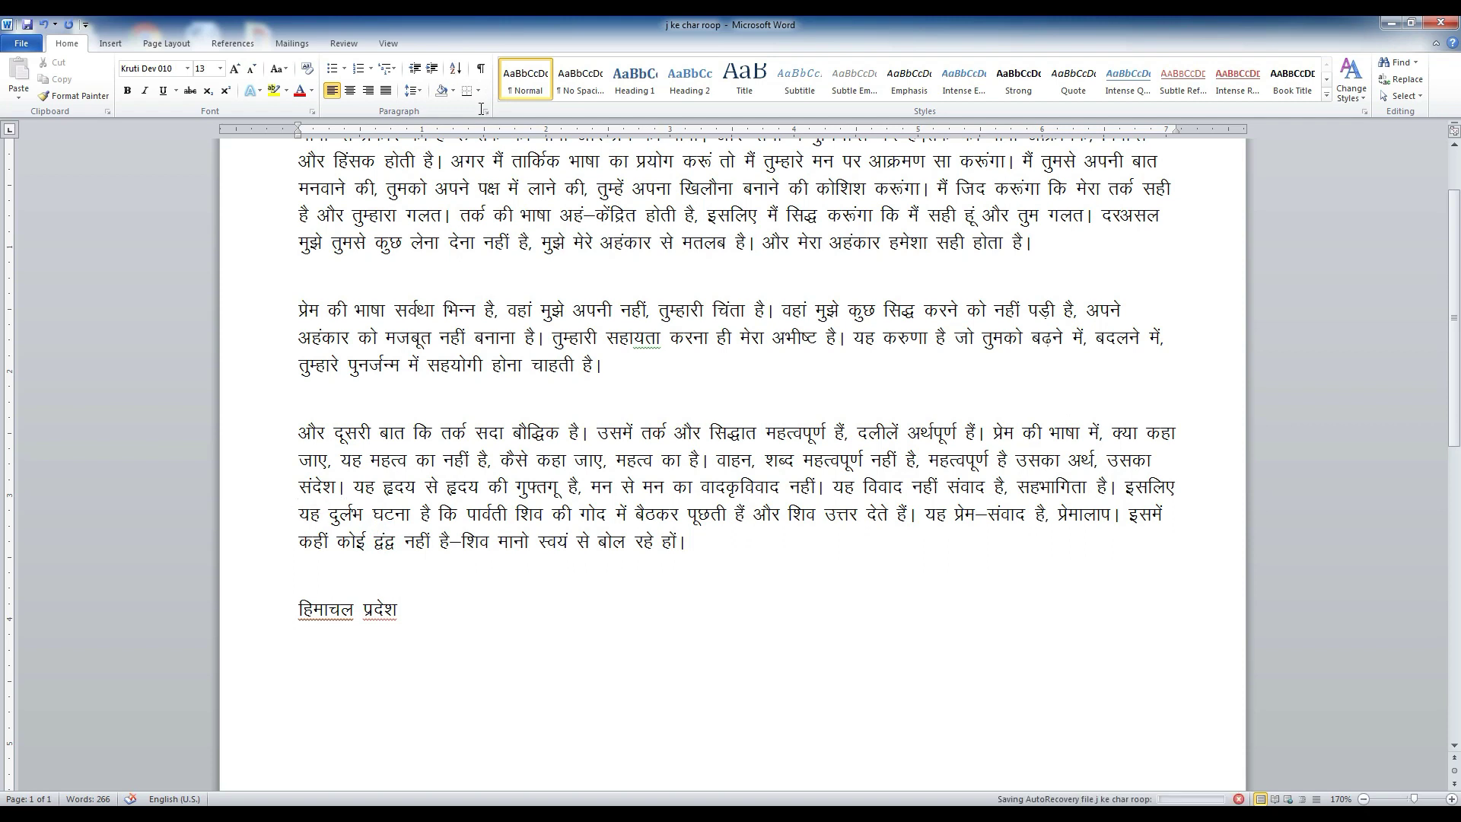
{"action": "left_click", "coordinate": [485, 111]}
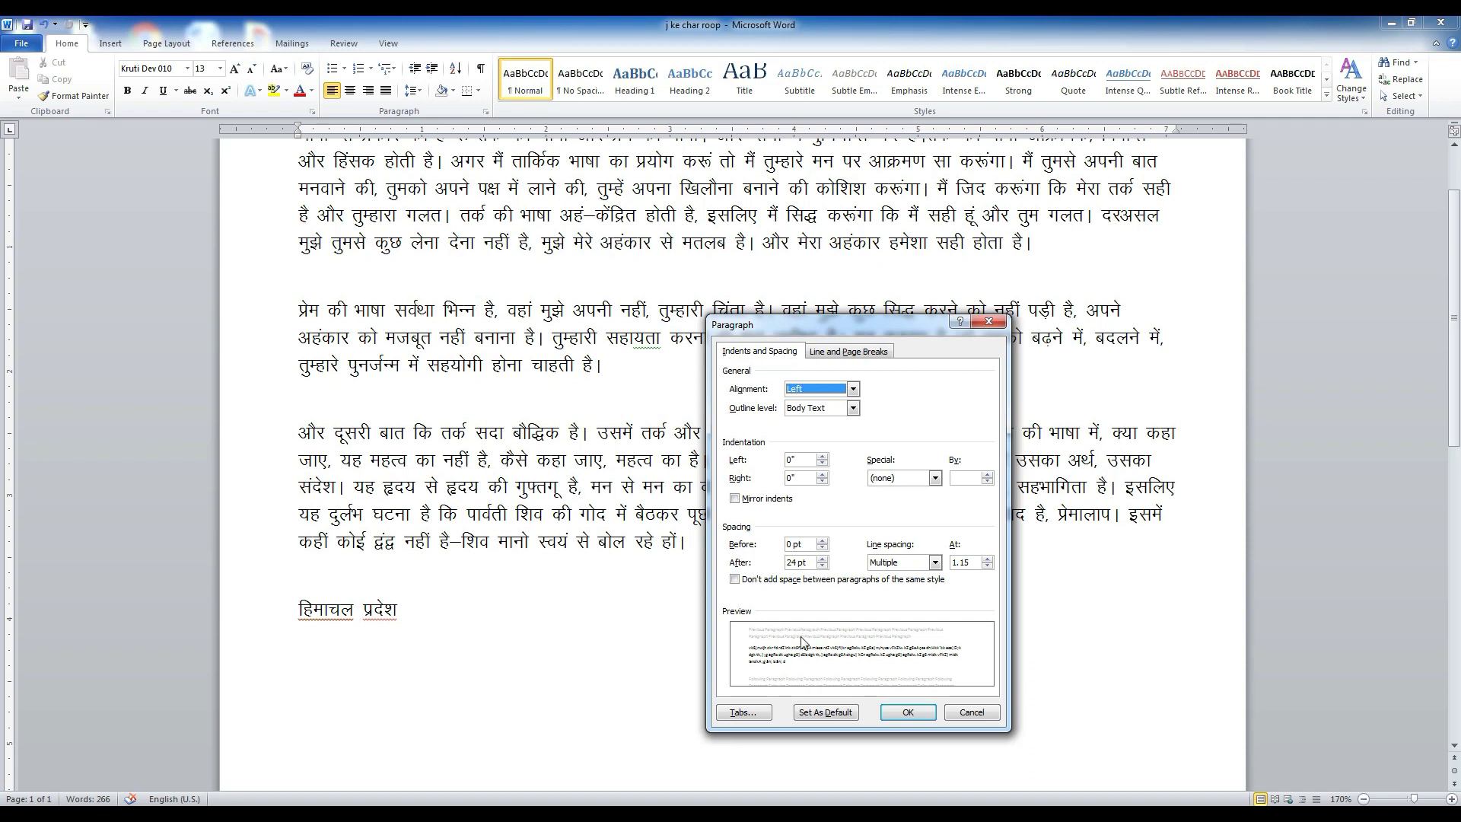
{"action": "left_click", "coordinate": [913, 712]}
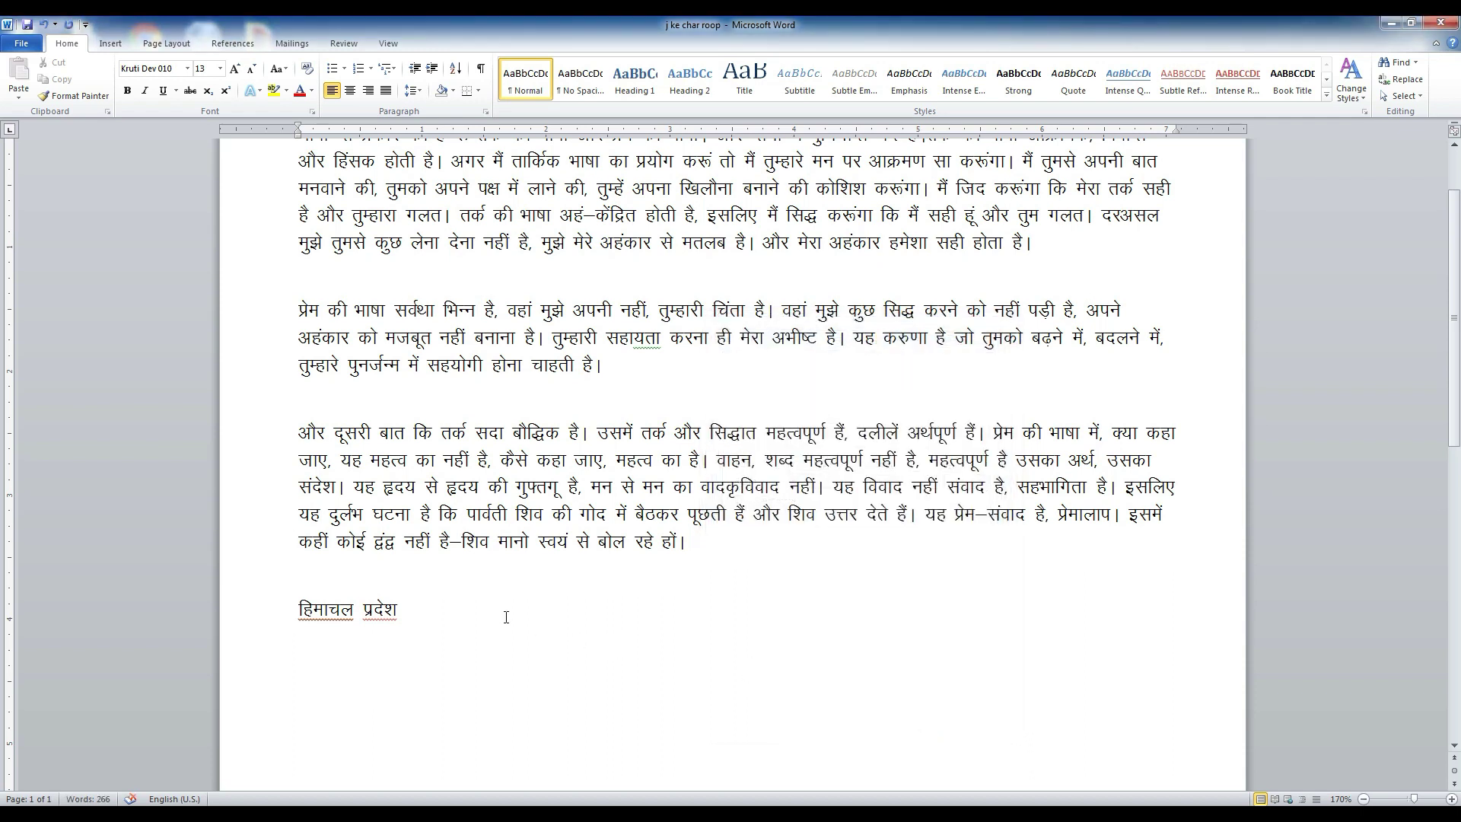
{"action": "scroll", "coordinate": [510, 575], "scroll_direction": "up", "scroll_amount": 2}
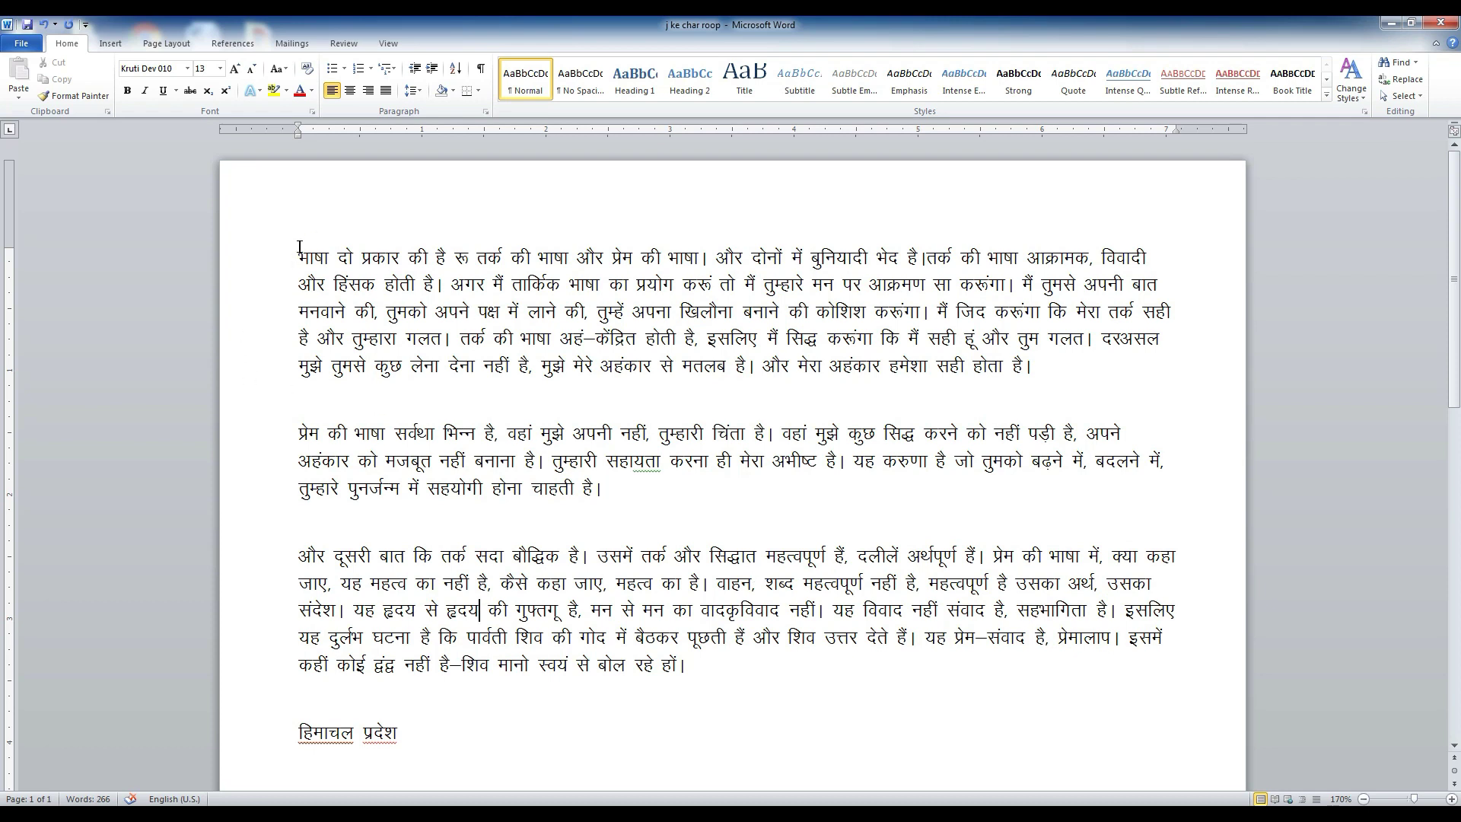
Lower the spacing after the first two paragraphs from 24 pt to 0 pt.
{"action": "mouse_move", "coordinate": [297, 255]}
{"action": "left_mouse_down"}
{"action": "mouse_move", "coordinate": [538, 521]}
{"action": "mouse_move", "coordinate": [617, 520]}
{"action": "left_mouse_up"}
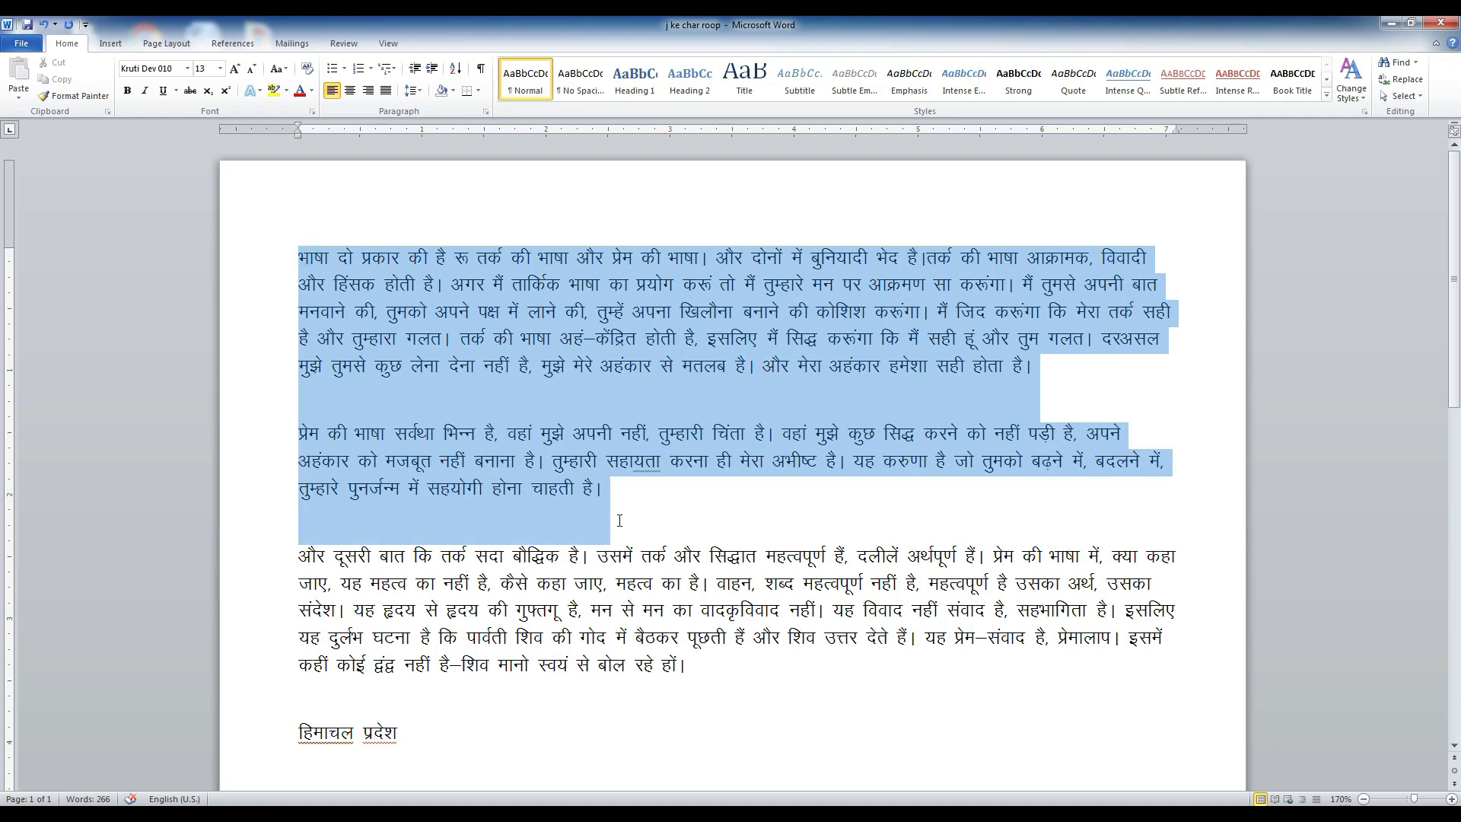
{"action": "left_click", "coordinate": [486, 113]}
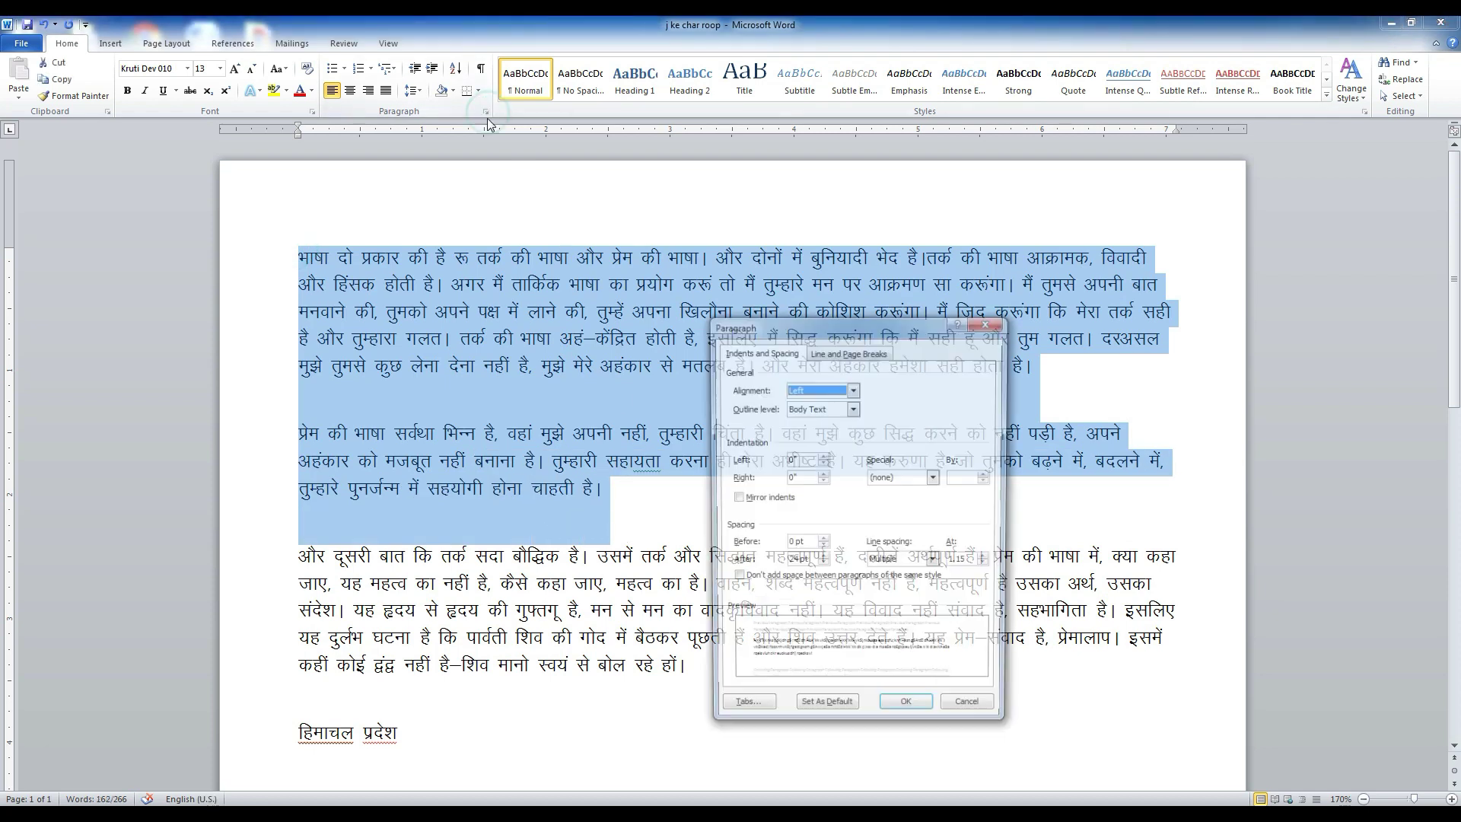
{"action": "left_click", "coordinate": [823, 567]}
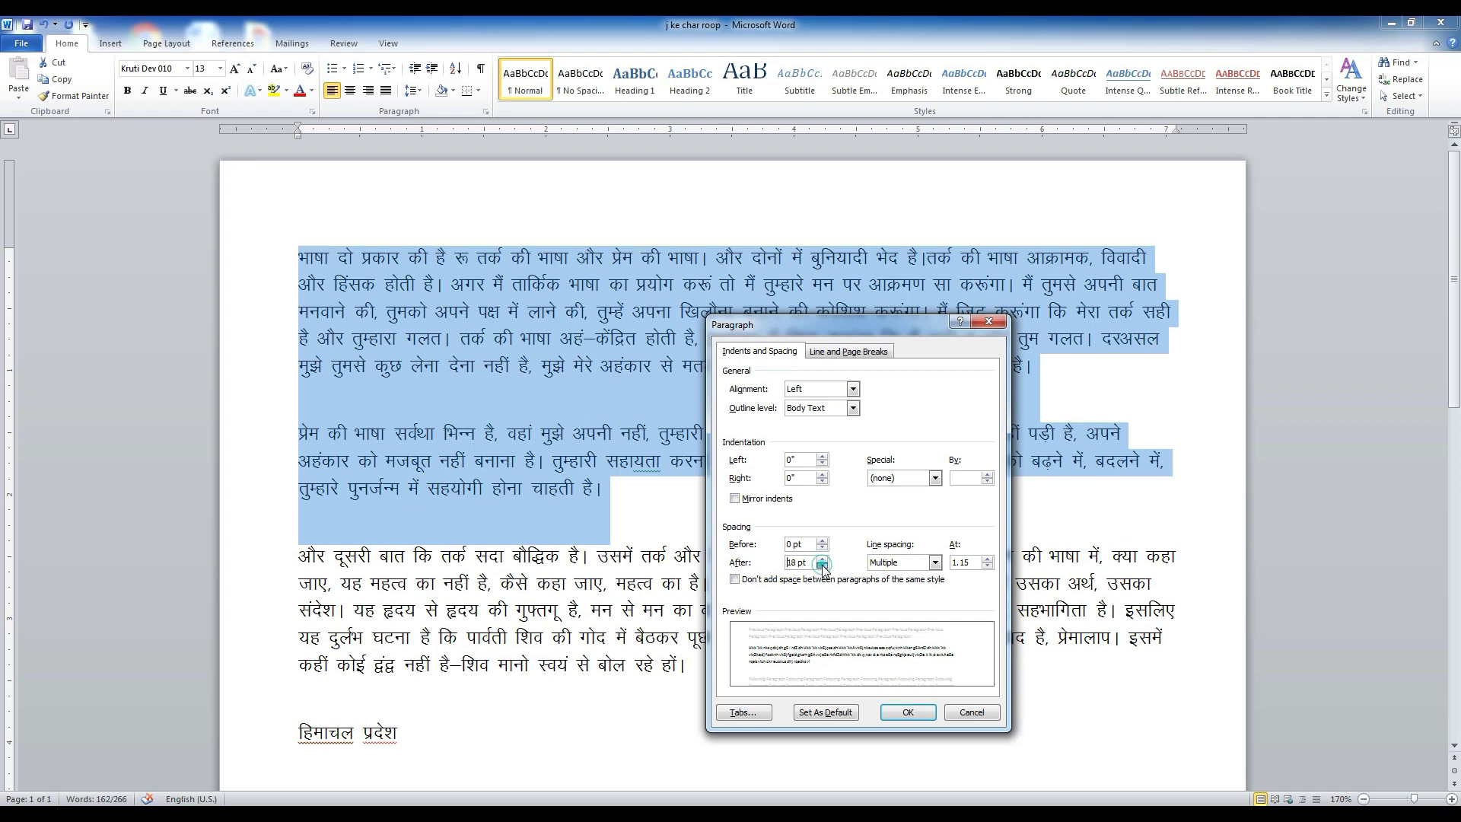
{"action": "left_click", "coordinate": [823, 566]}
{"action": "left_click", "coordinate": [822, 567]}
{"action": "left_click", "coordinate": [823, 567]}
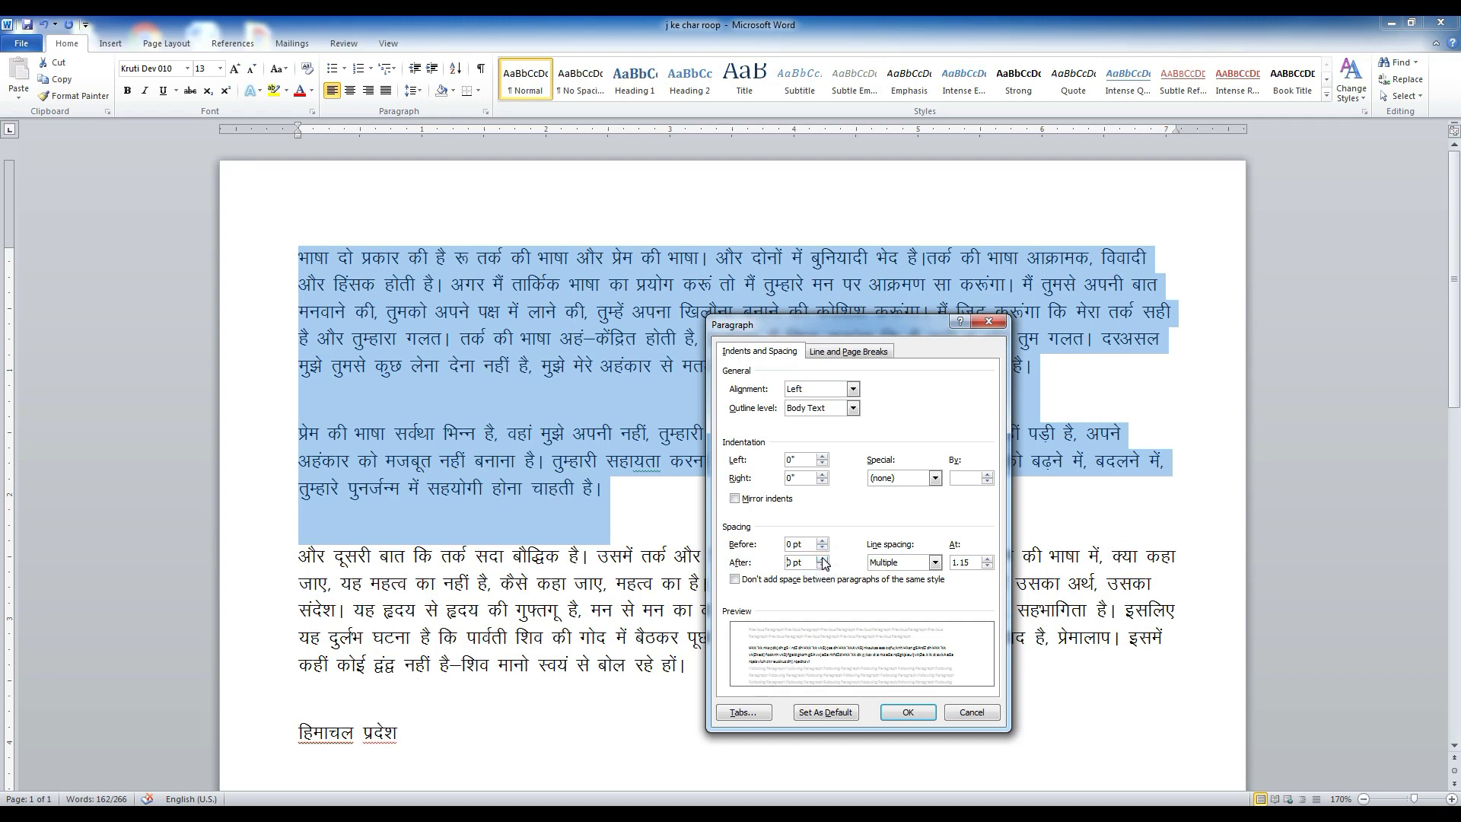
{"action": "left_click", "coordinate": [907, 712]}
{"action": "left_click", "coordinate": [661, 584]}
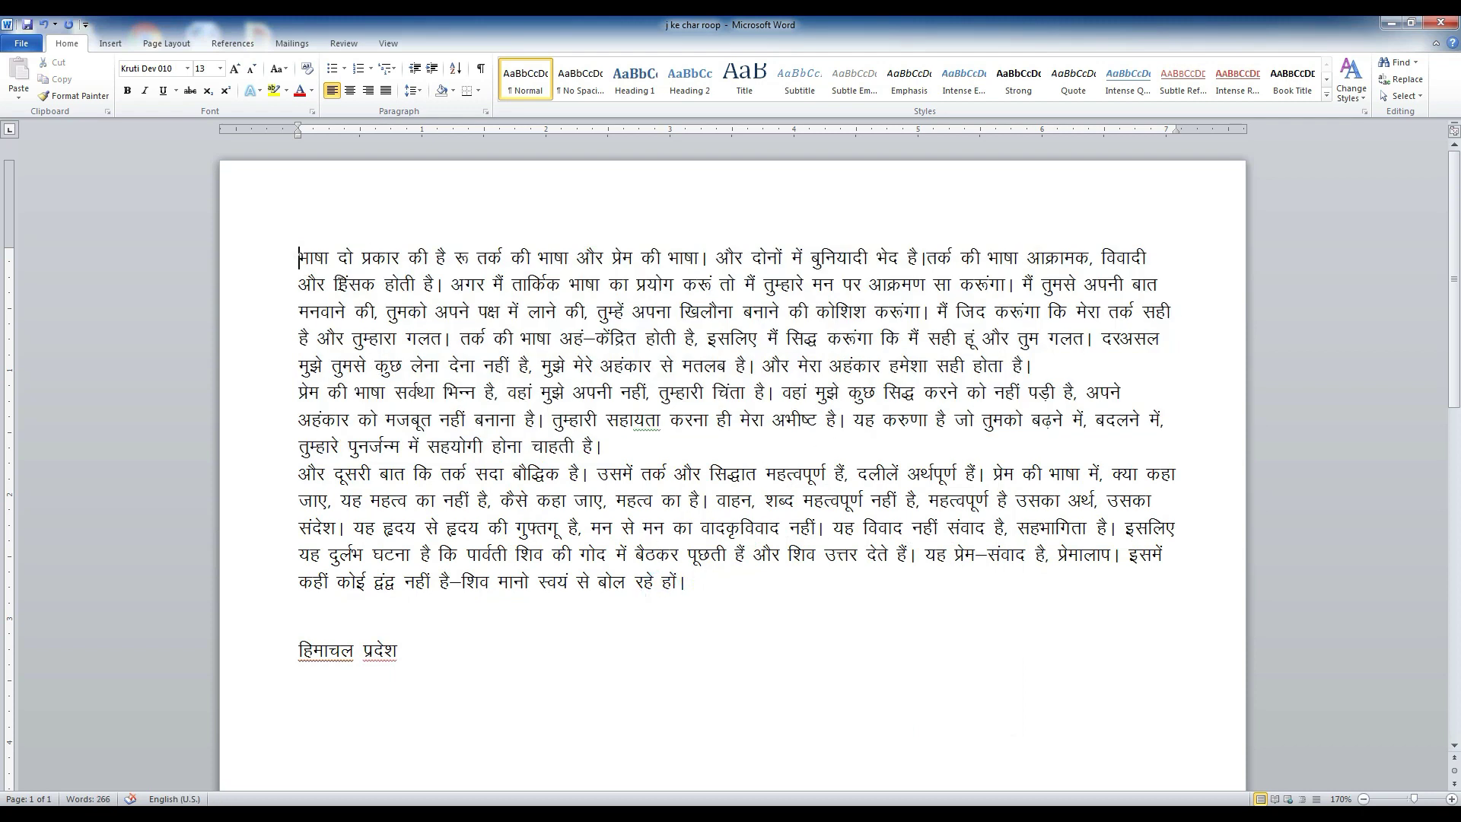
Set 6 pt spacing after the first two paragraphs, then deselect the text.
{"action": "left_click_drag", "start_coordinate": [299, 257], "coordinate": [609, 447]}
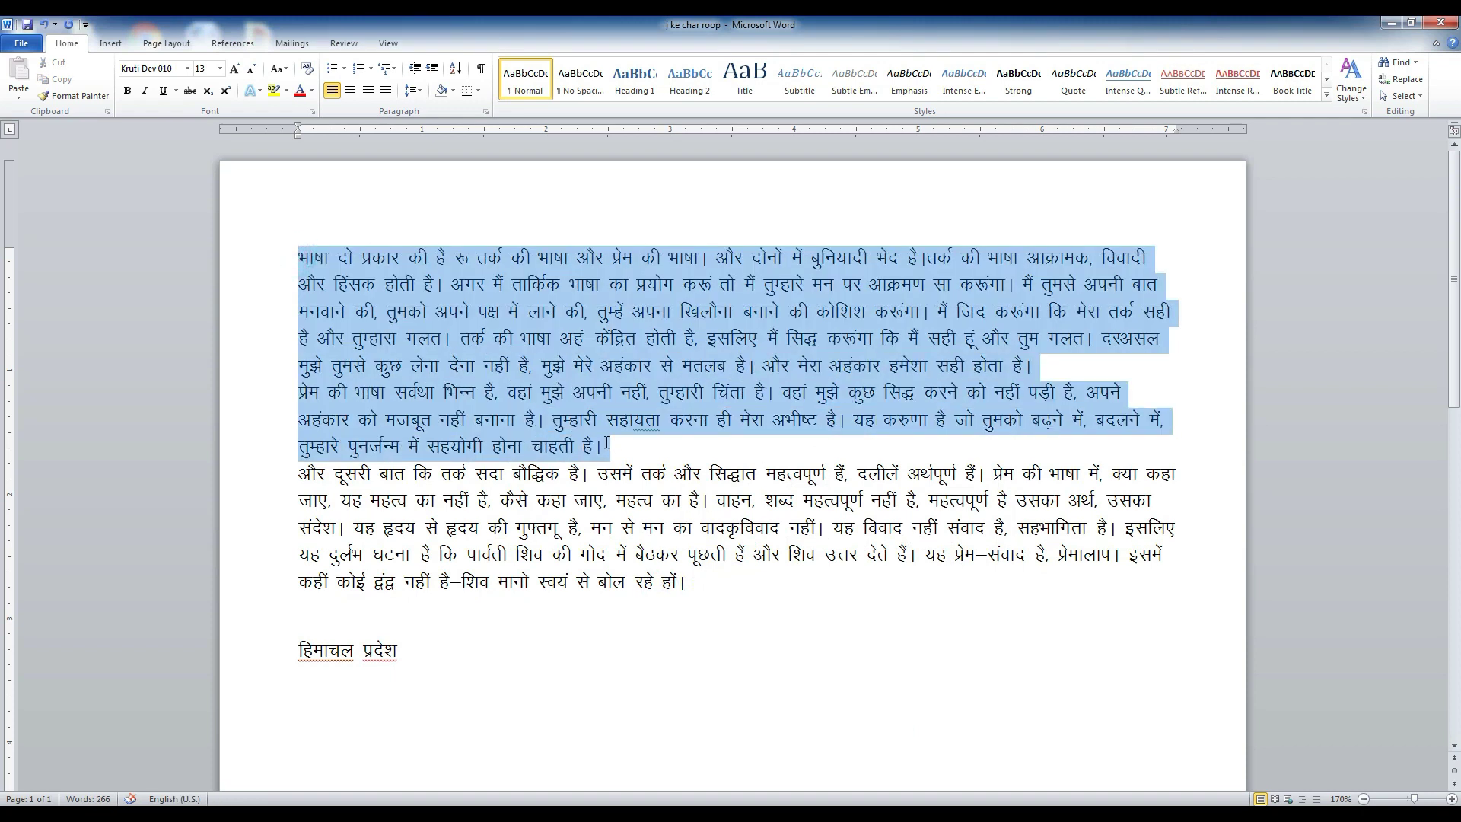
{"action": "left_click", "coordinate": [485, 112]}
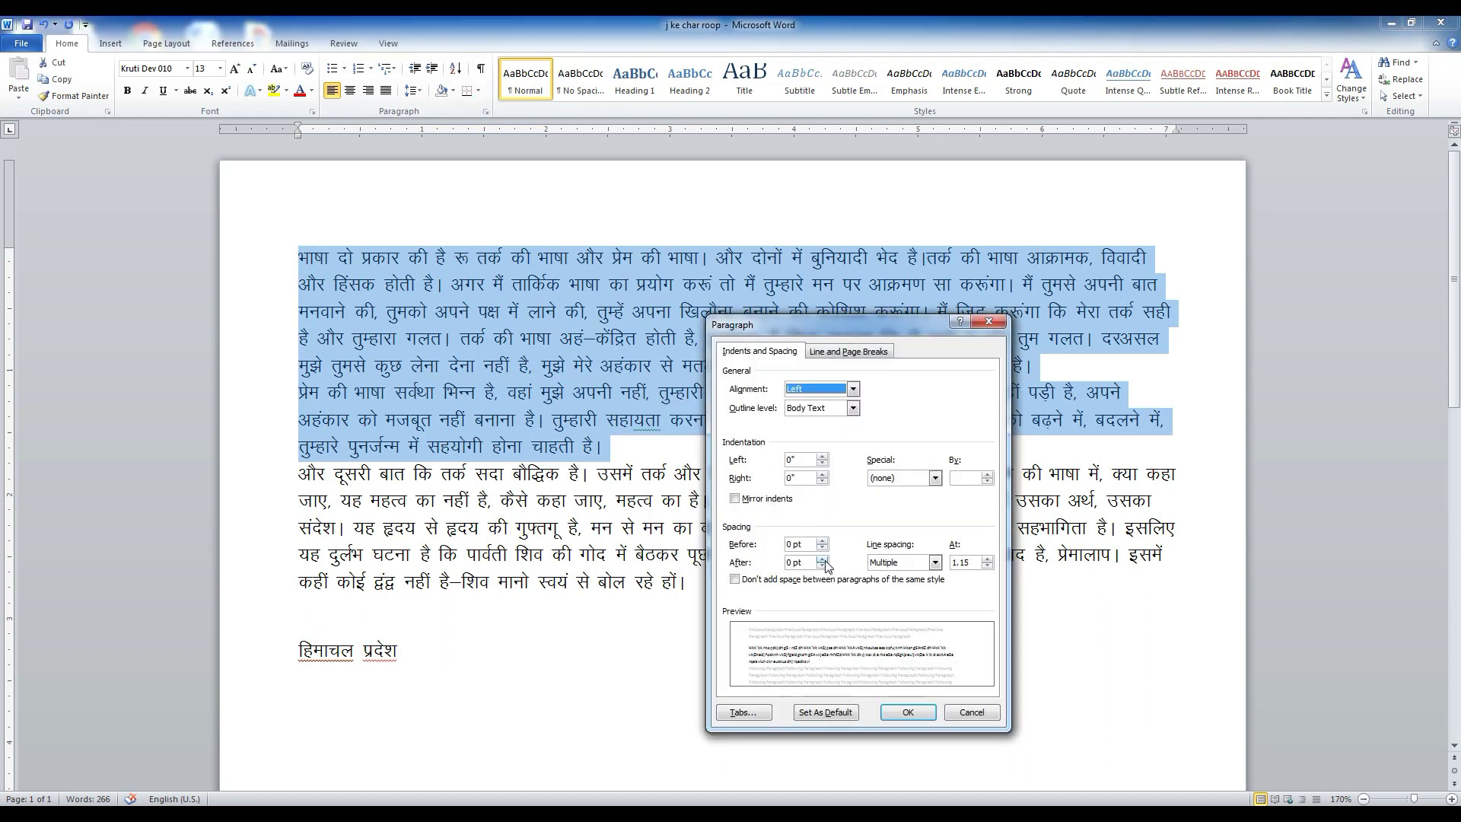
{"action": "left_click", "coordinate": [821, 559]}
{"action": "left_click", "coordinate": [908, 711]}
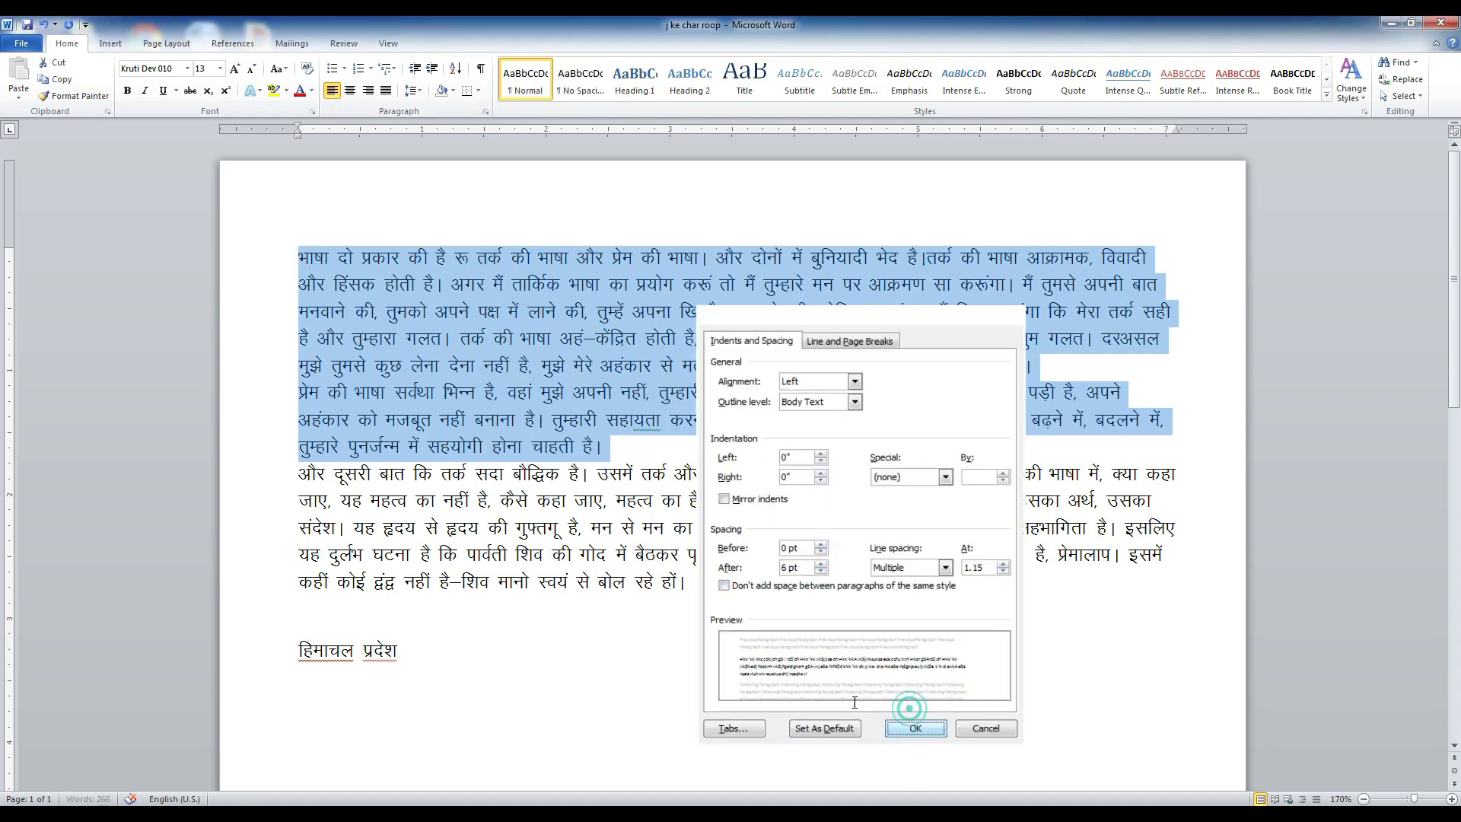
{"action": "left_click", "coordinate": [684, 639]}
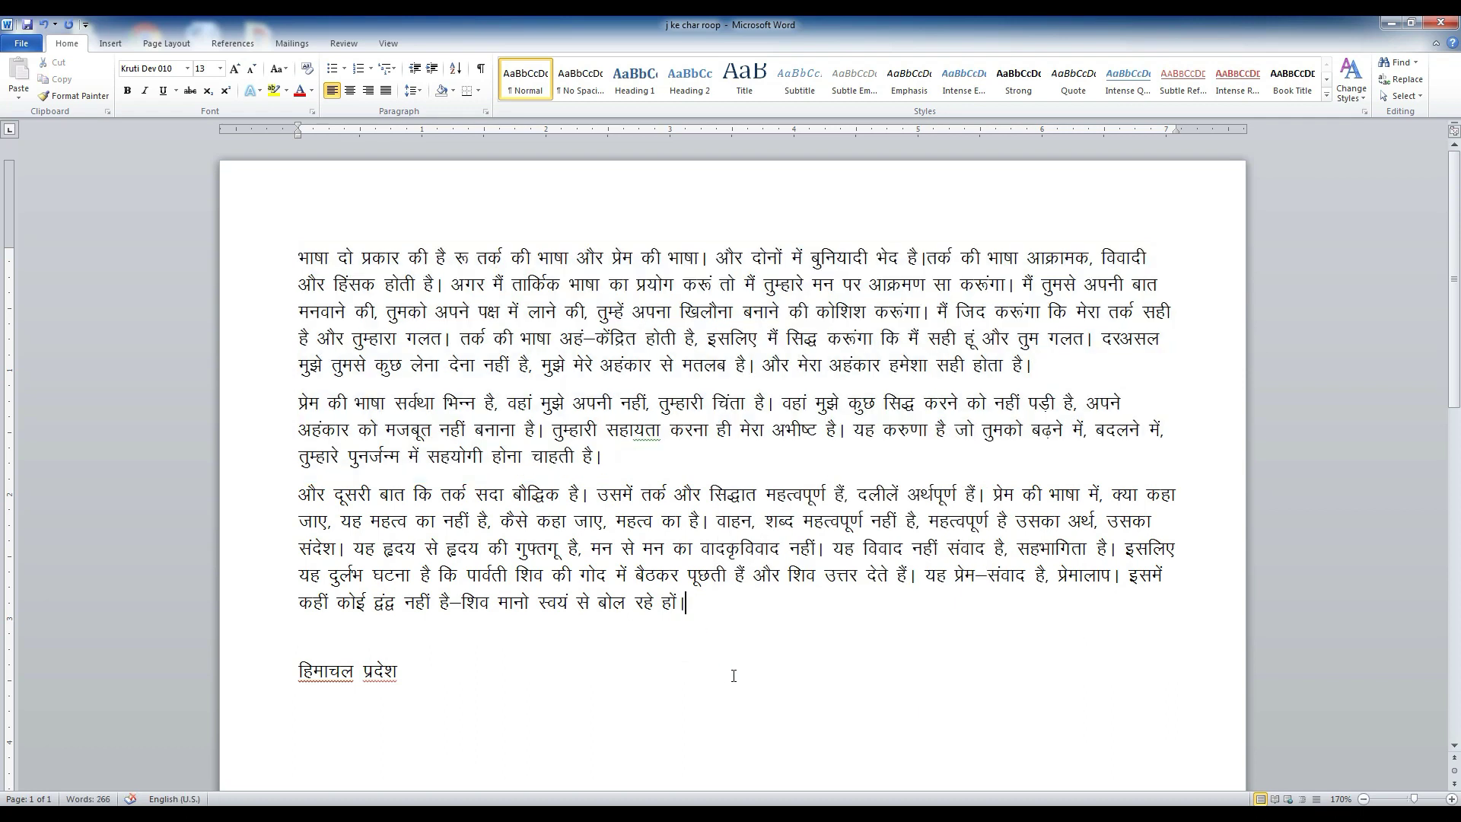